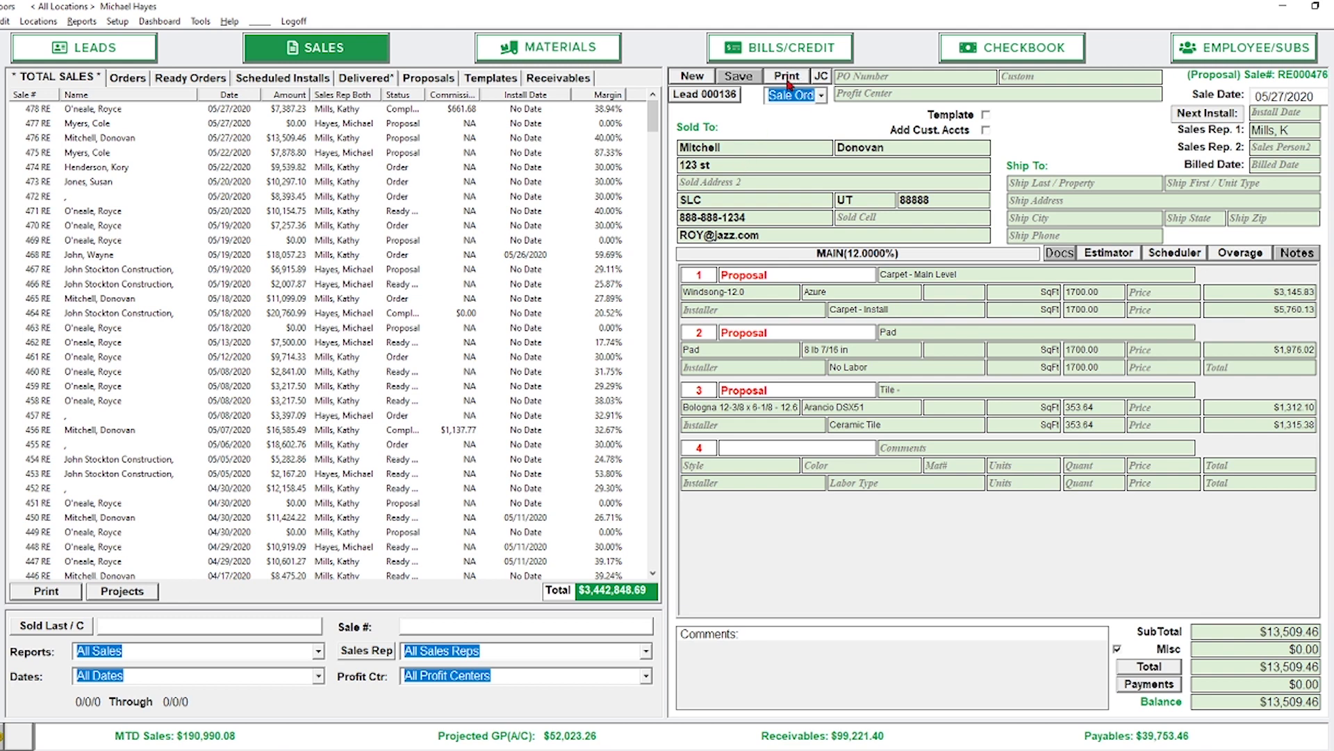
Step: Change the printout type from Sale Ord to Work Order and accept the Work Order print options
left_click(820, 95)
left_click(799, 118)
left_click(788, 76)
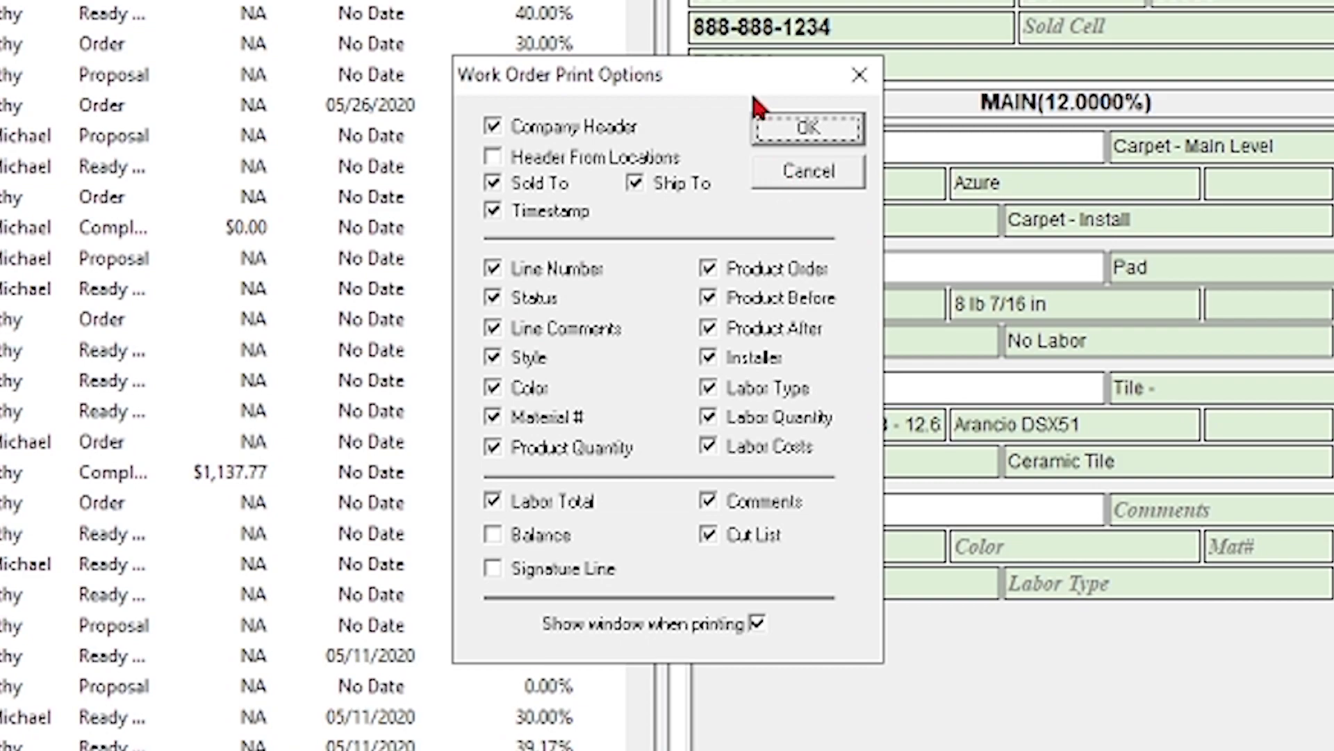
left_click(803, 129)
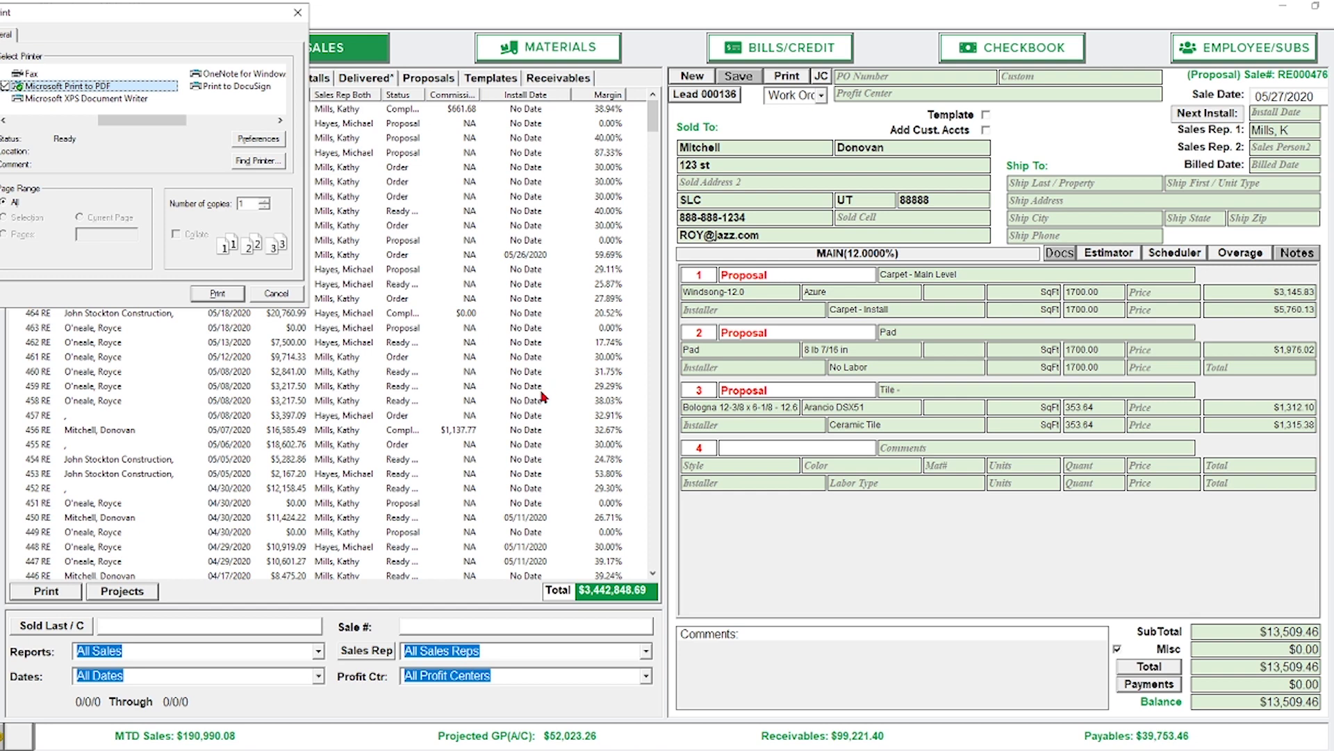
Step: Cancel the printer selection and reprint the proposal as a QReporter preview instead
left_click(276, 294)
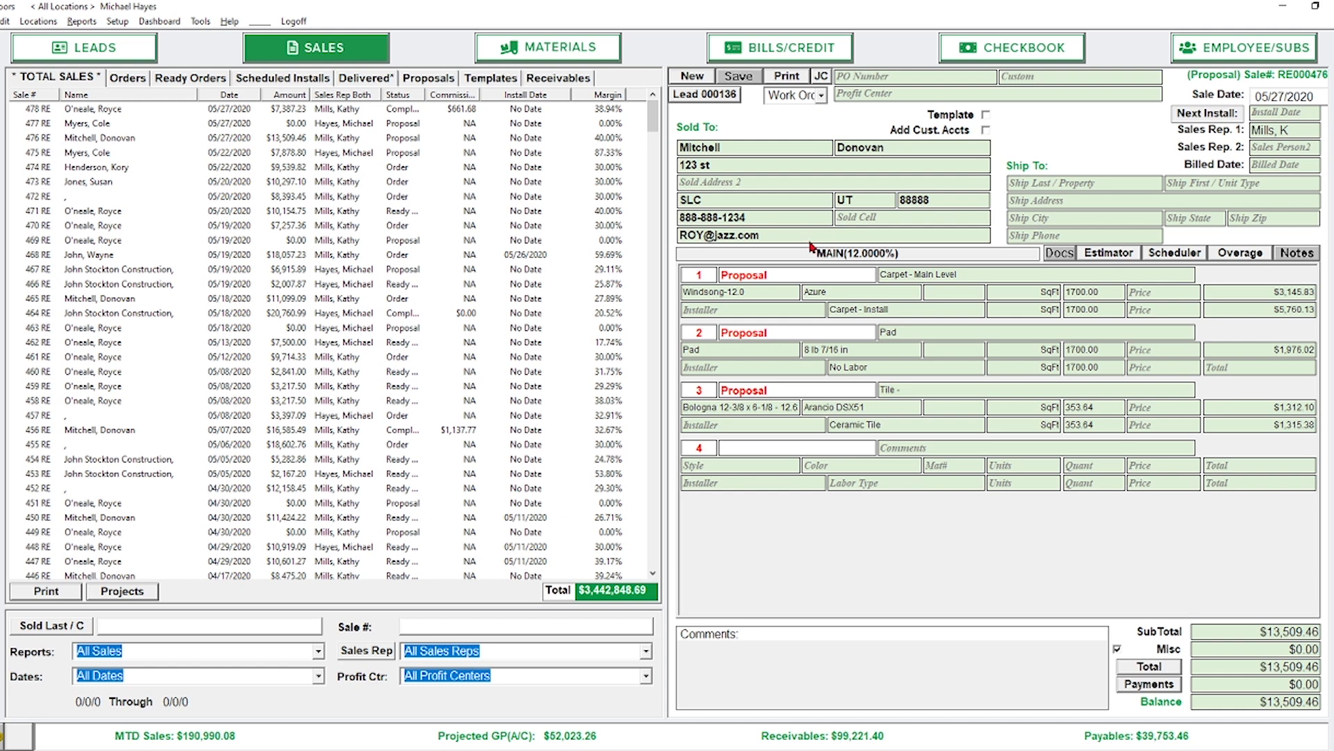
left_click(822, 95)
left_click(795, 125)
left_click(787, 76)
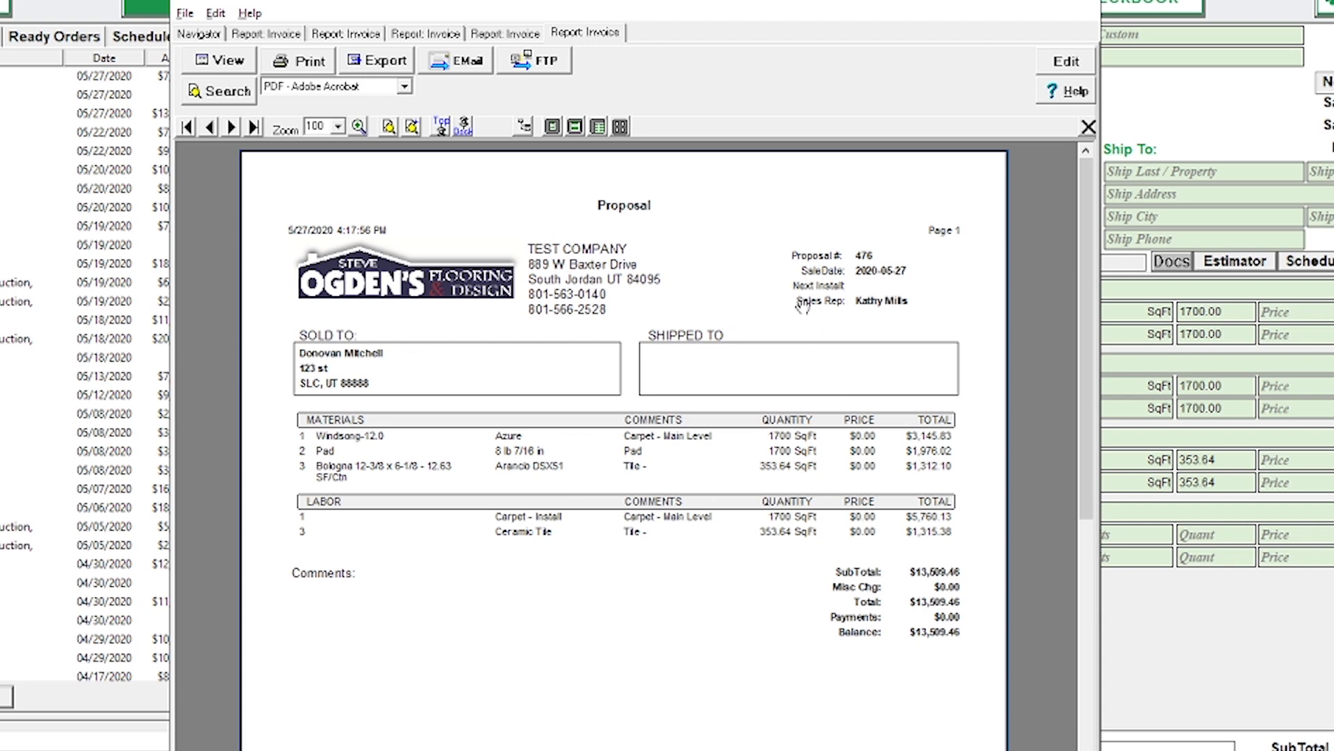
scroll(707, 345, "down", 4)
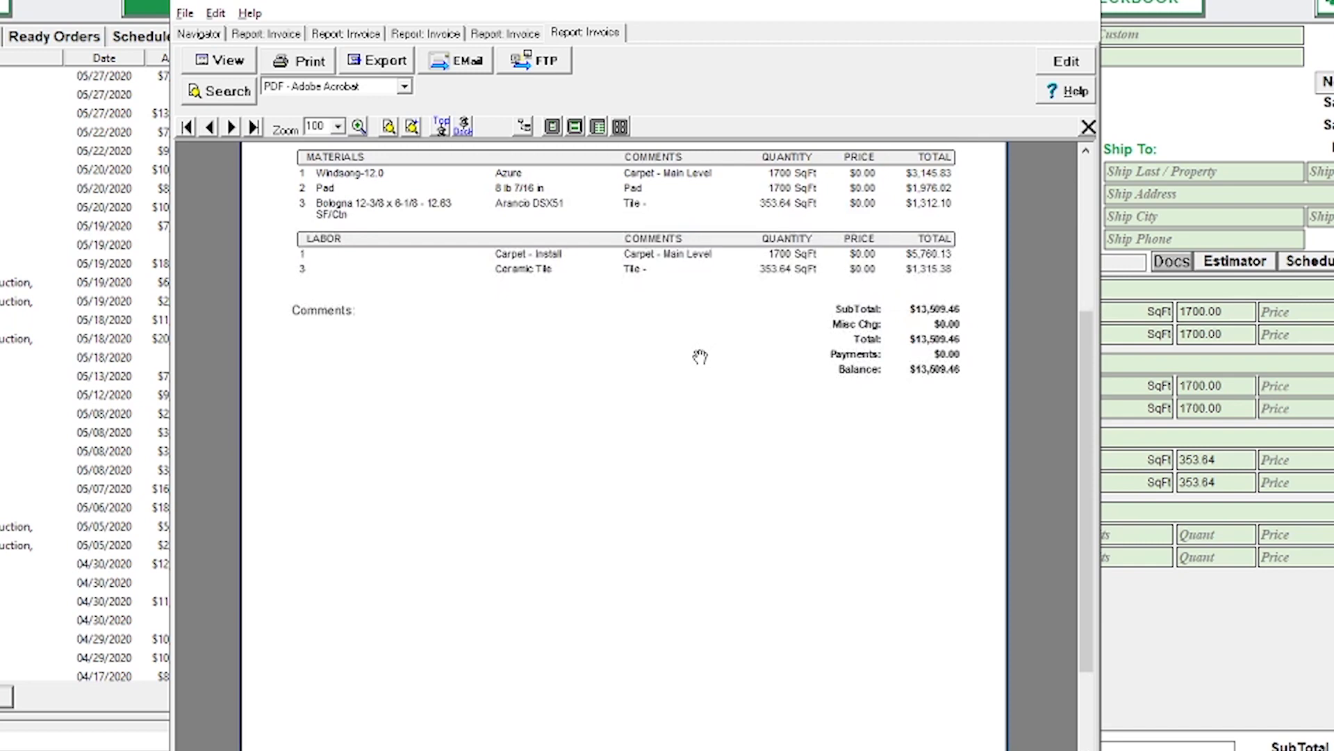
scroll(700, 354, "up", 4)
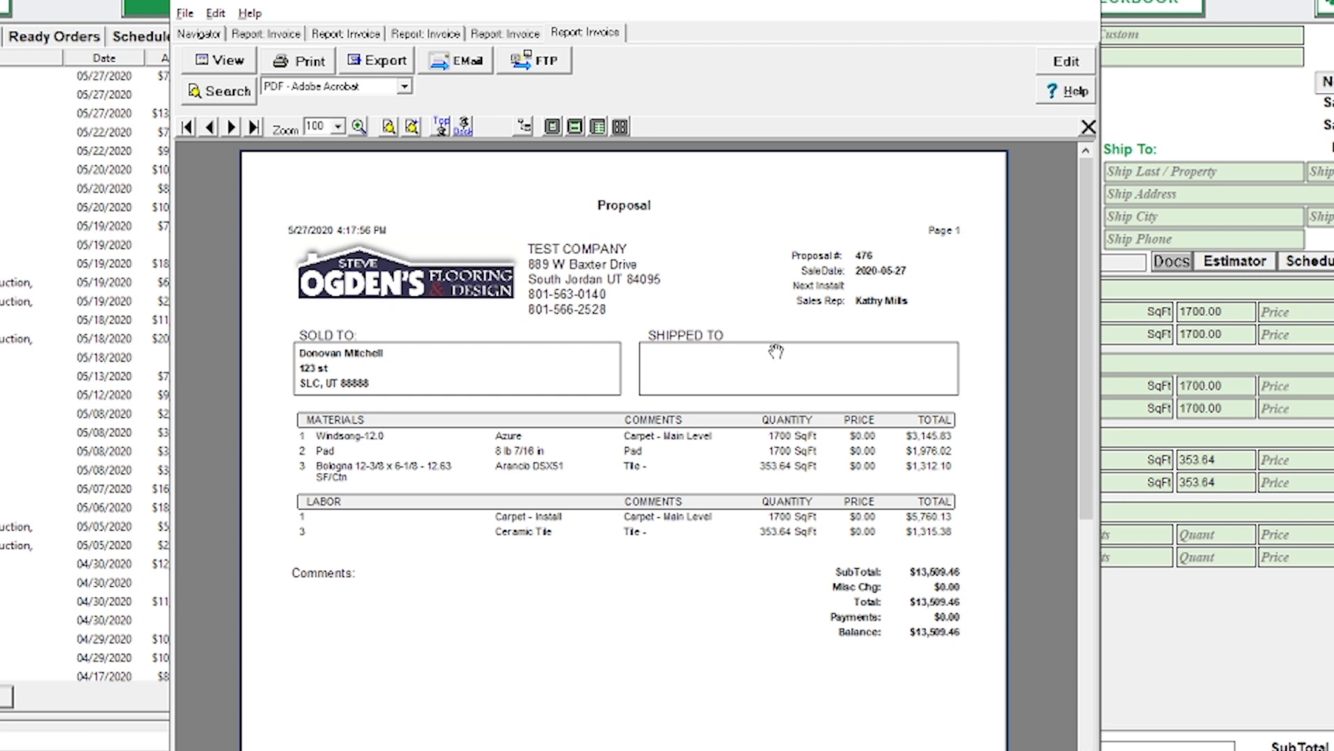
scroll(776, 351, "down", 3)
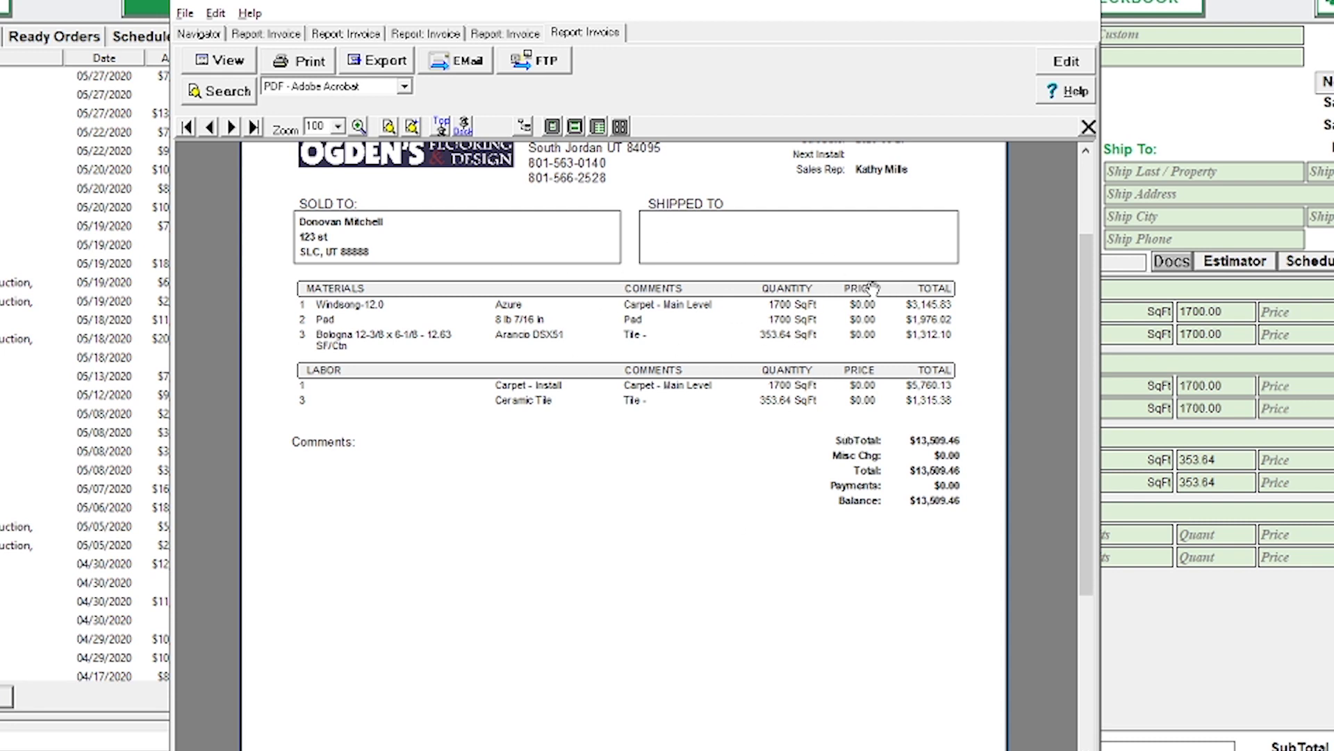
scroll(872, 287, "up", 2)
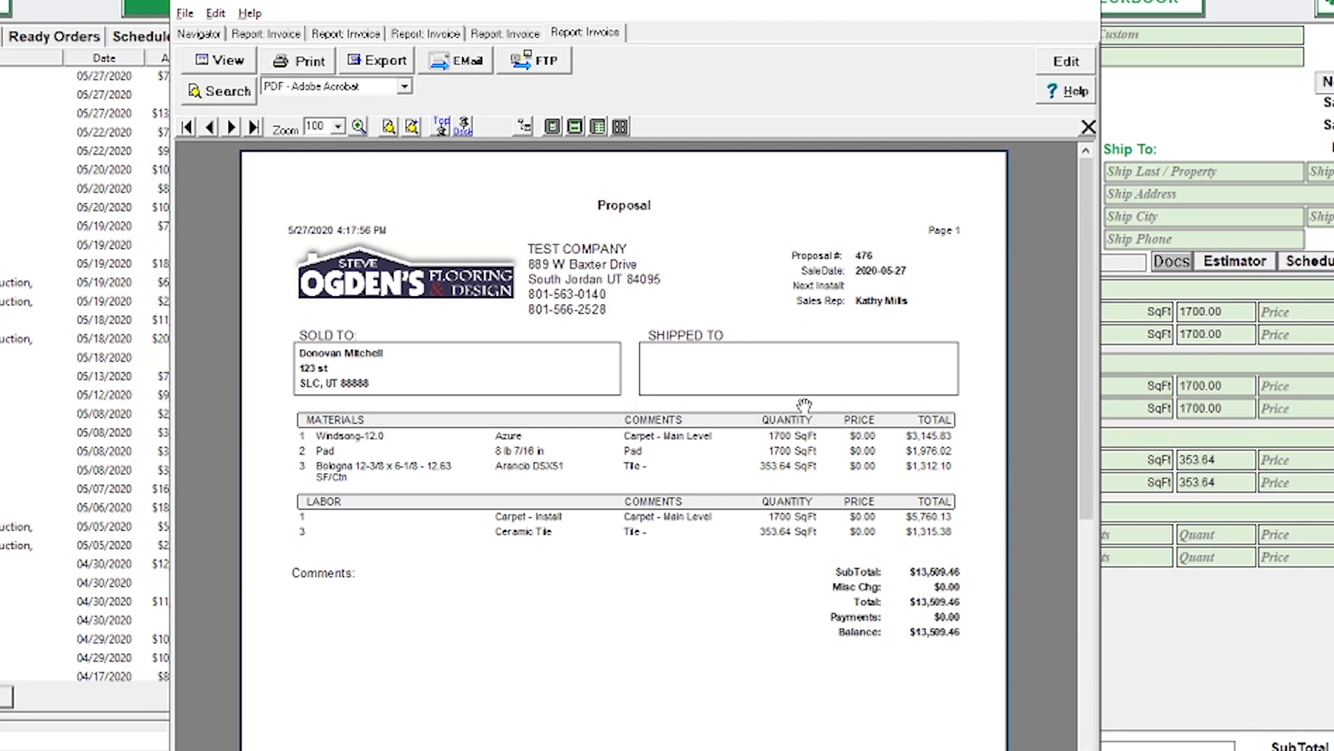
scroll(804, 405, "down", 5)
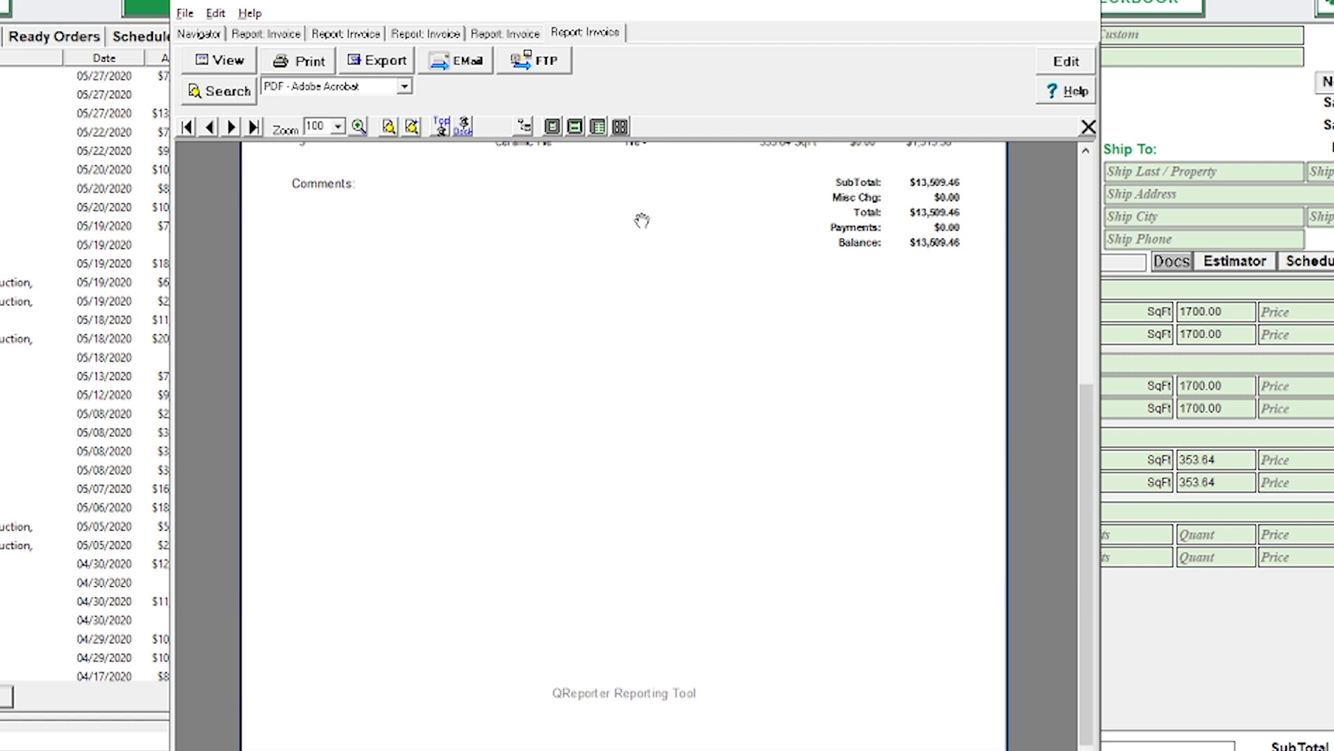
scroll(580, 334, "up", 5)
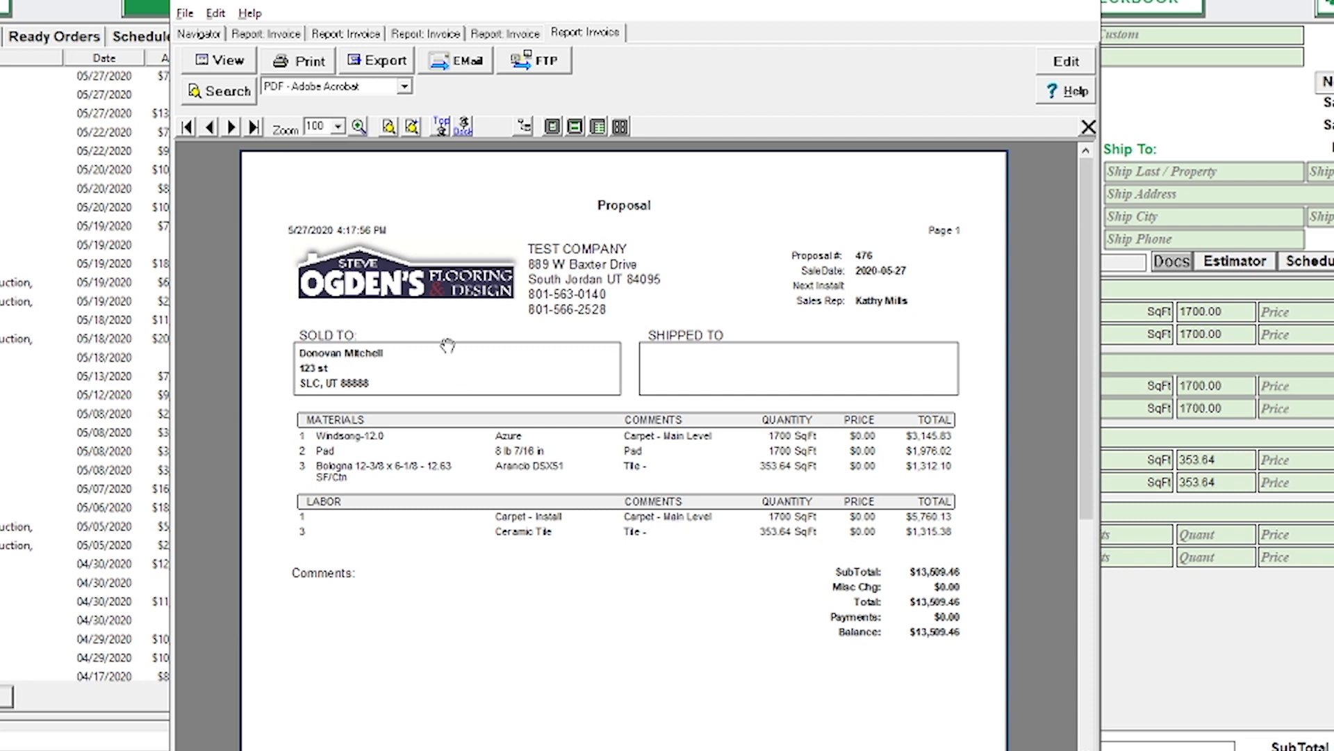
left_click(200, 33)
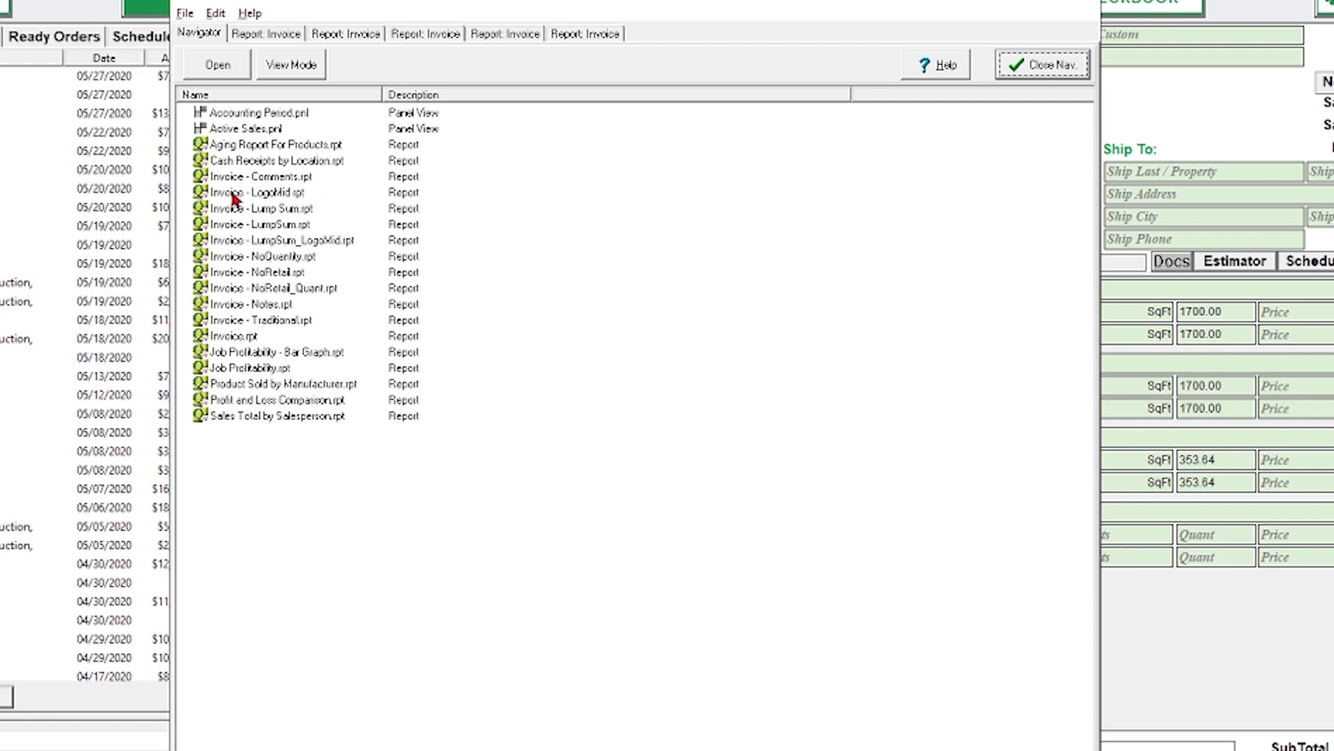
left_click(553, 32)
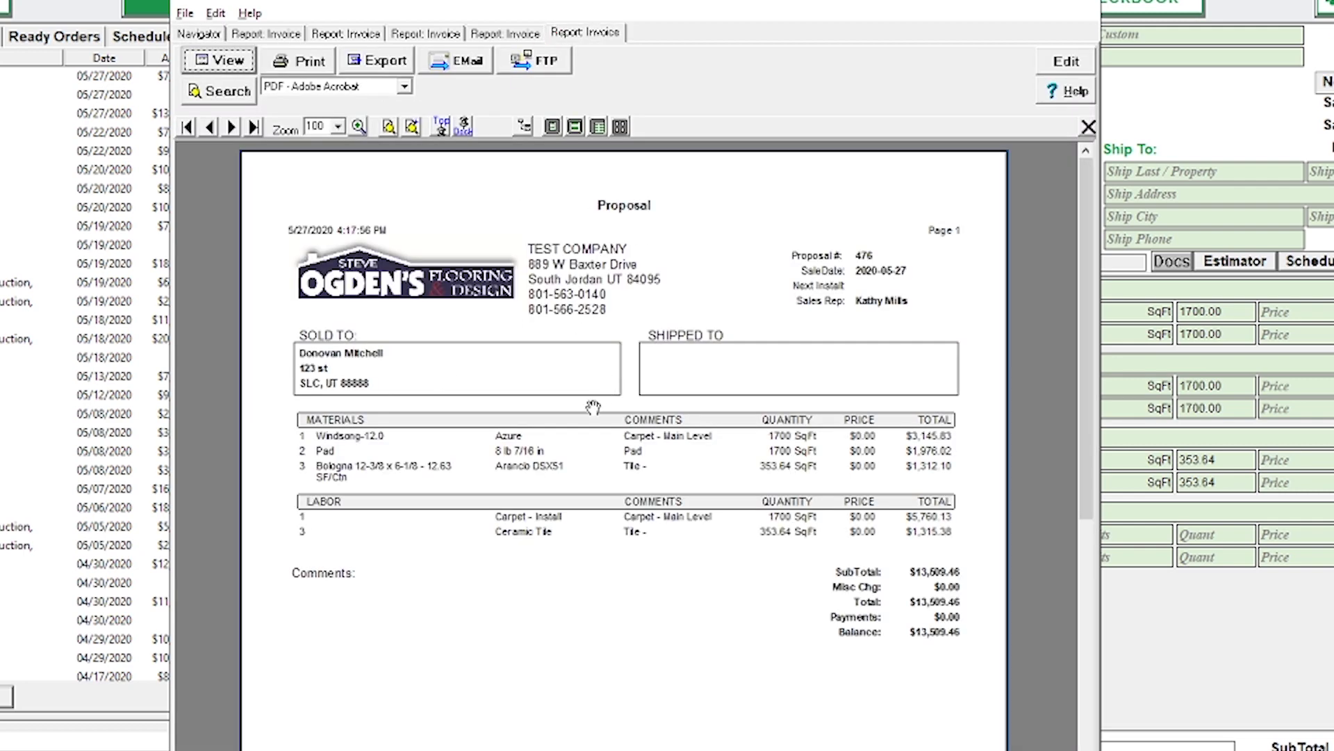
scroll(758, 563, "down", 8)
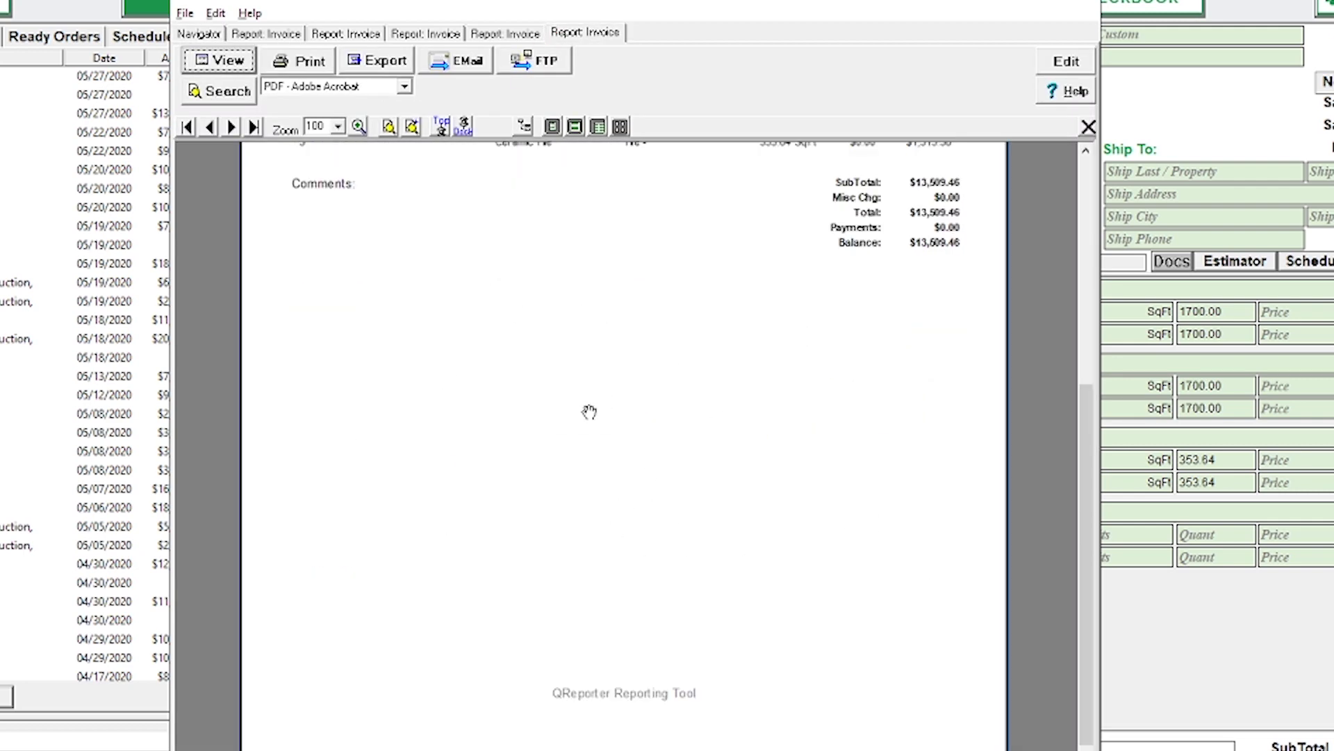
scroll(590, 479, "up", 8)
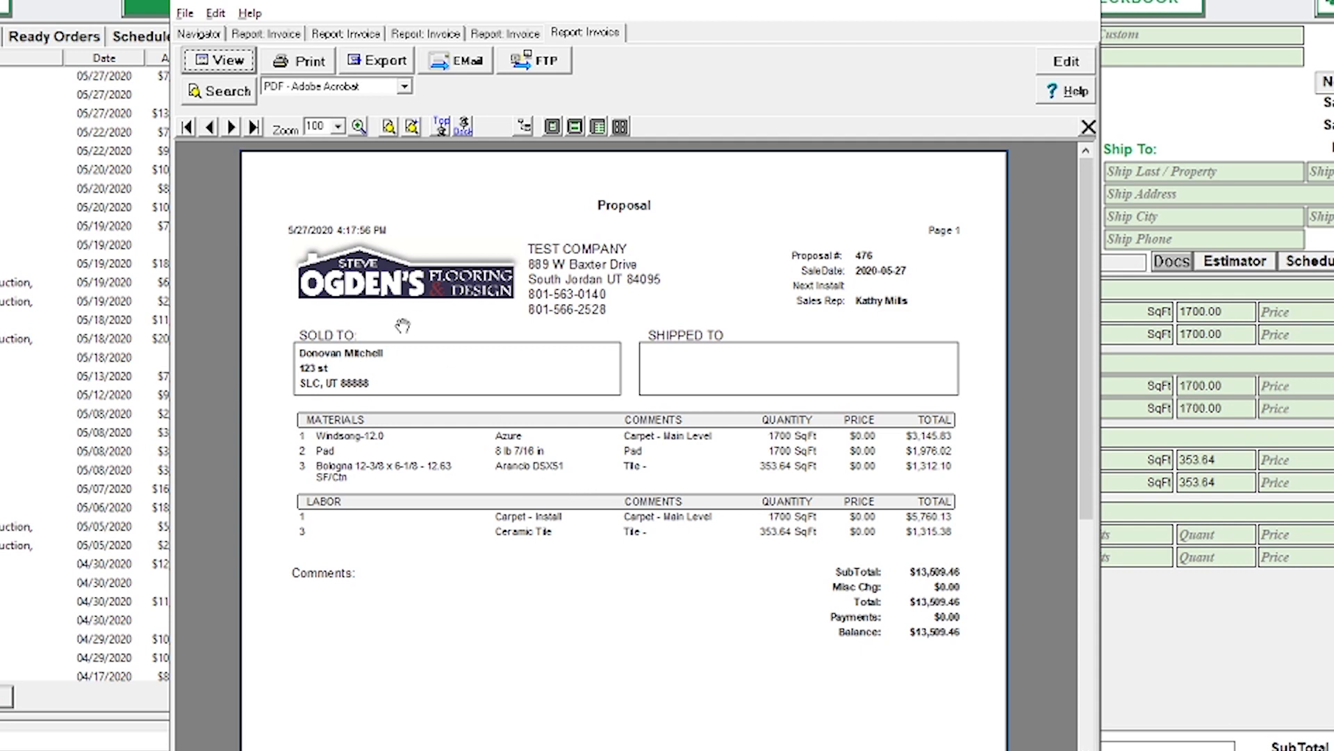
Step: Open the proposal's e-mail form, select the recipient address, then minimize the QReporter window
left_click(466, 73)
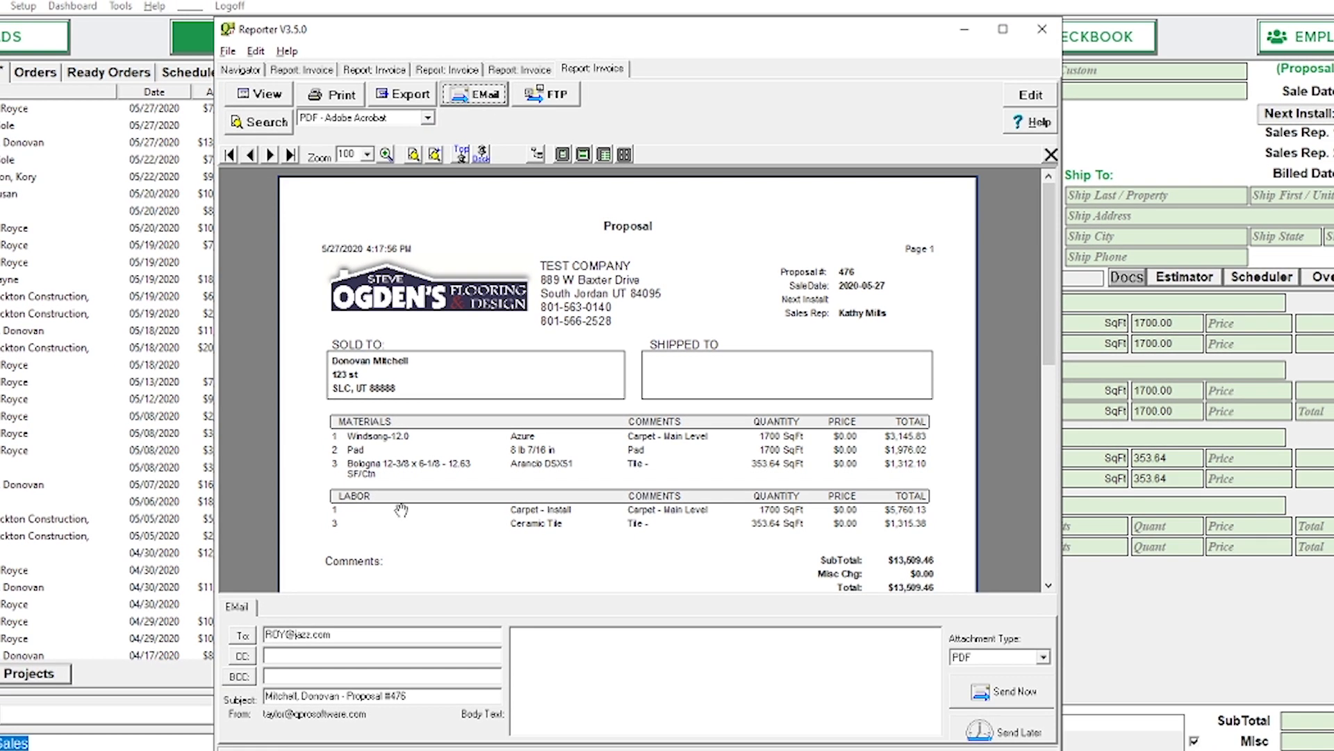
left_click_drag(358, 628, 254, 657)
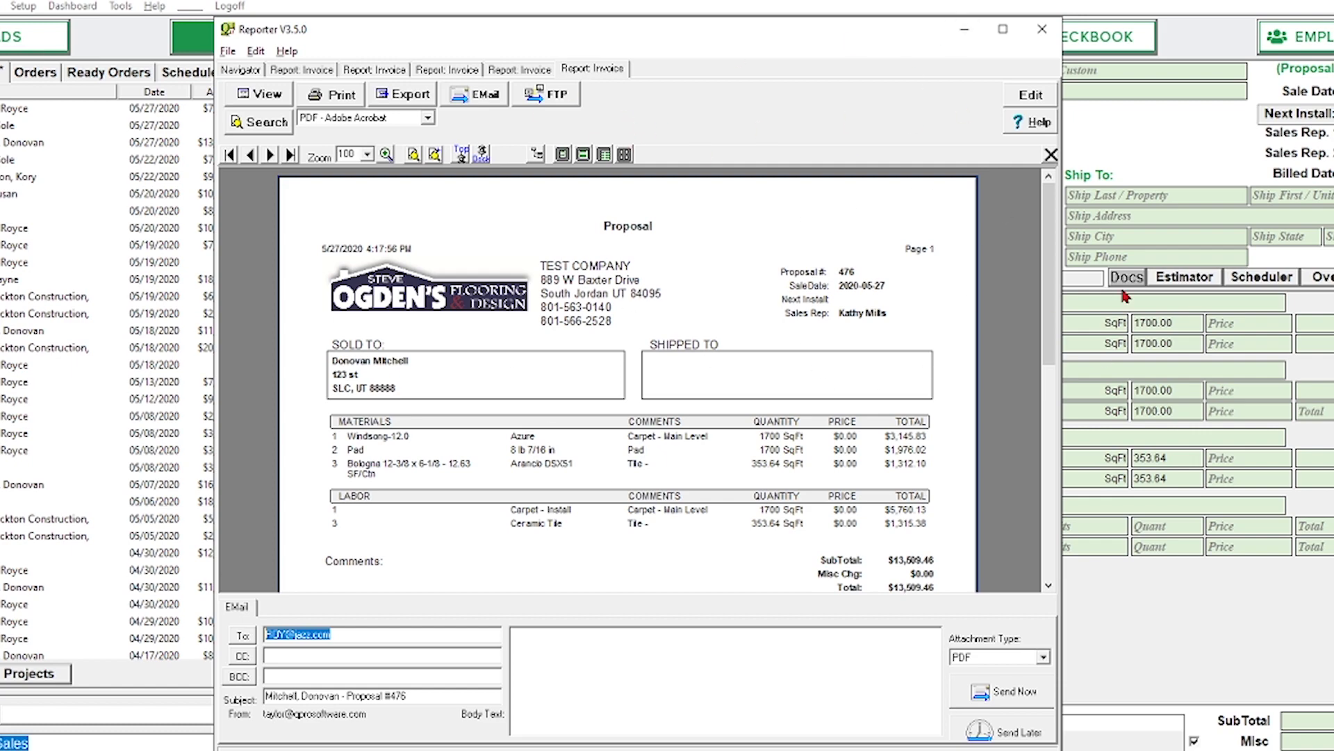
left_click(966, 30)
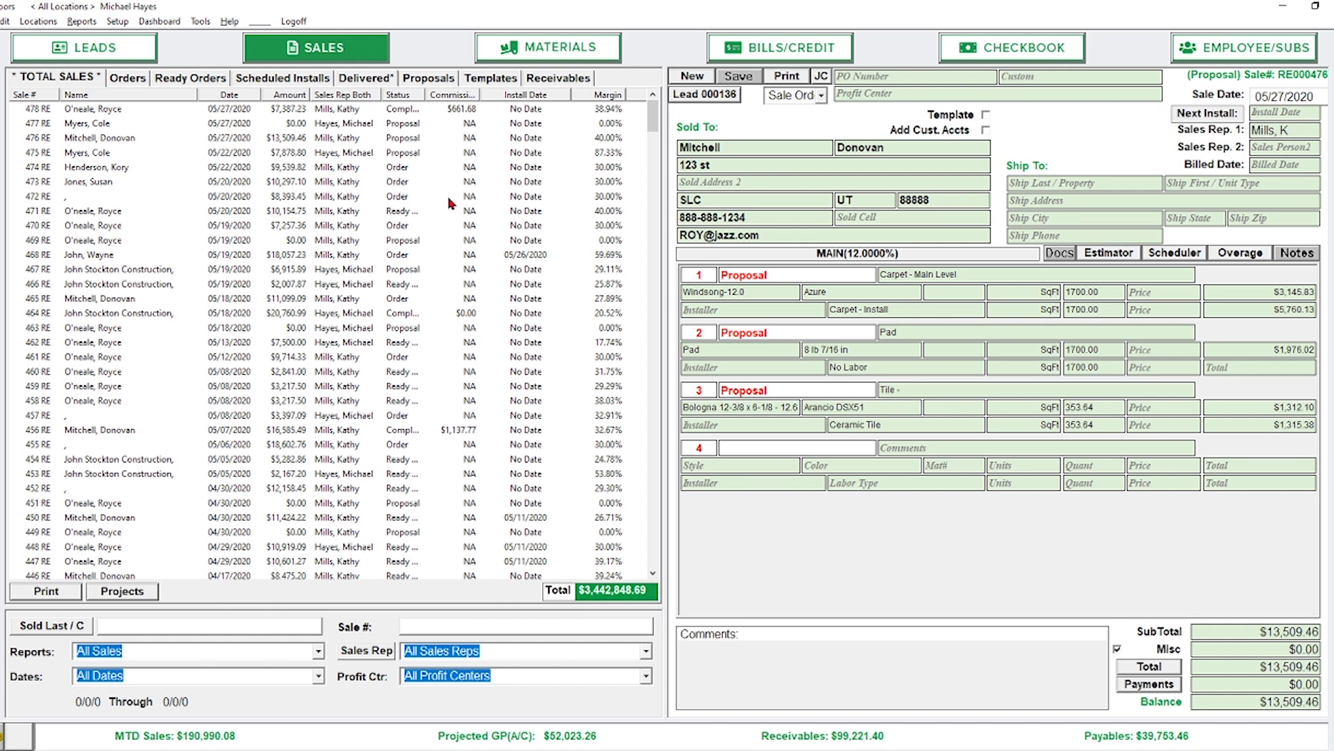
Step: Check the Reports, Dates, Sales Rep and Profit Ctr filter lists, leaving each unchanged
left_click(318, 651)
left_click(317, 651)
left_click(318, 676)
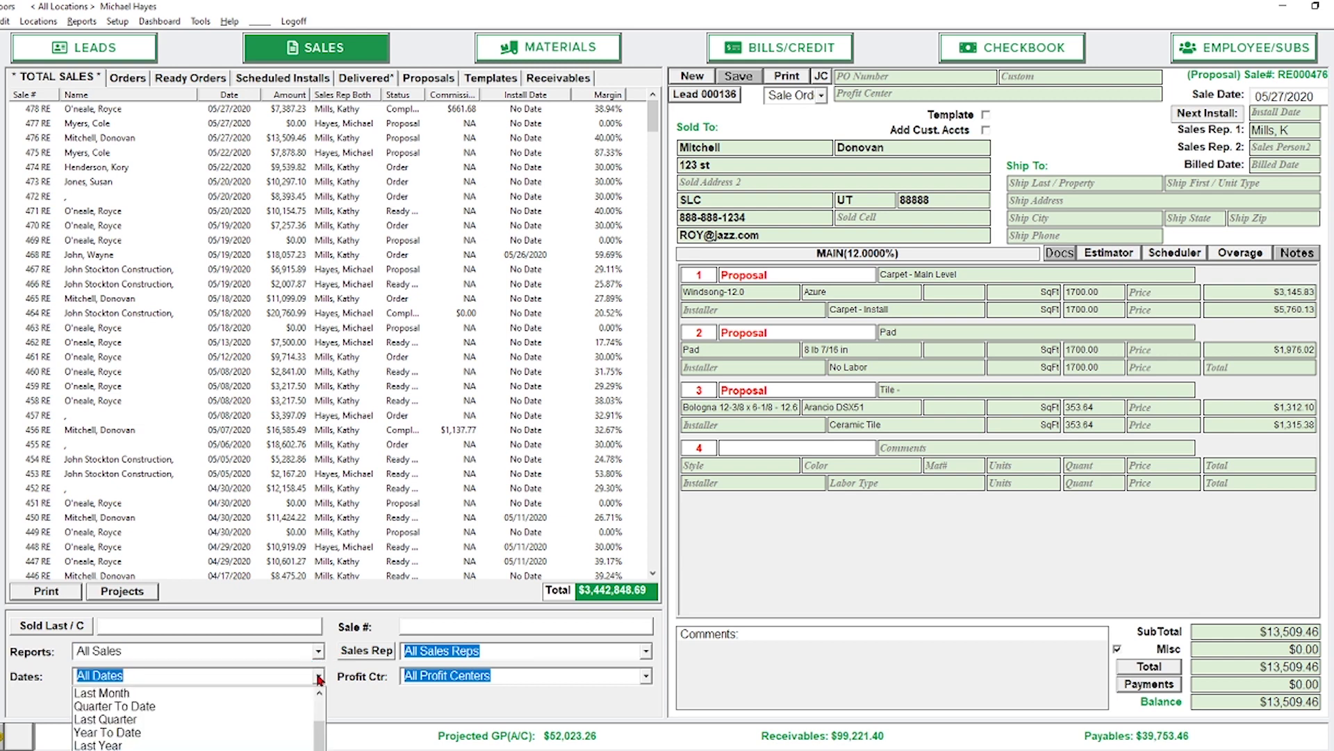
left_click(318, 676)
left_click(646, 651)
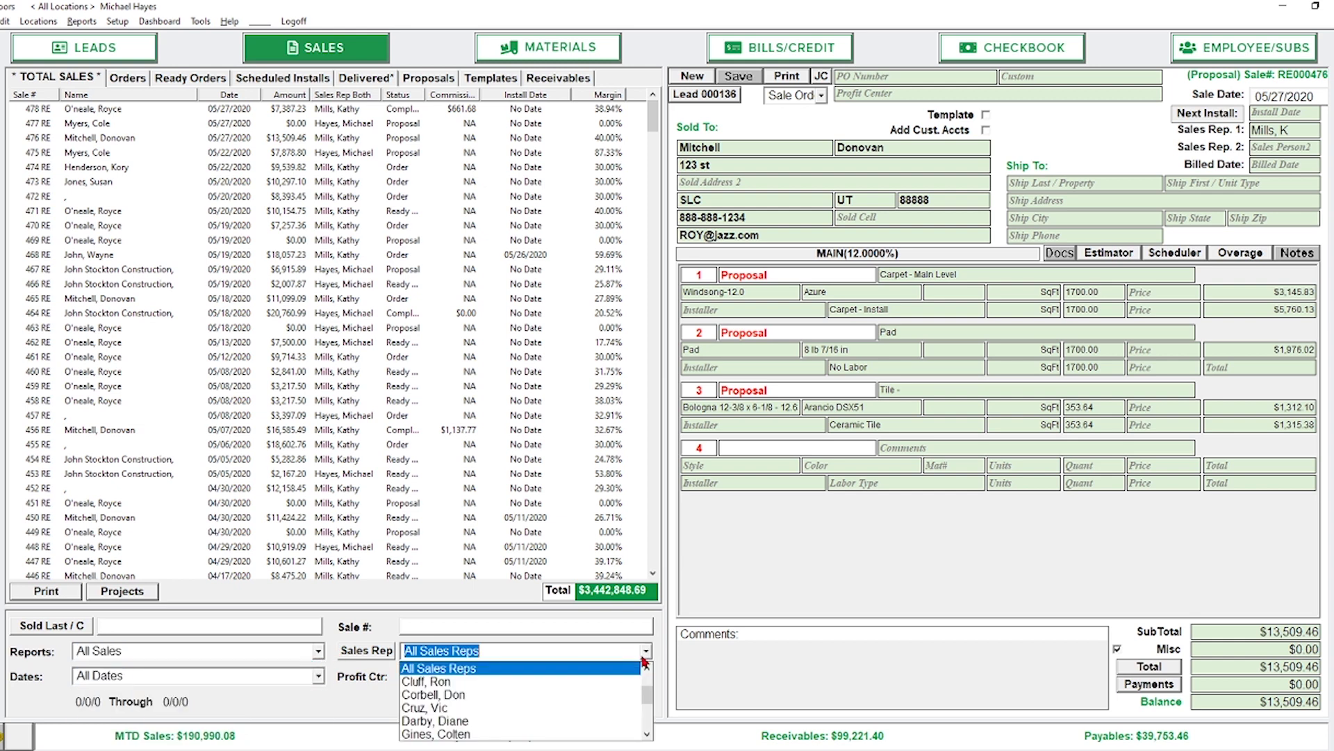
left_click(645, 660)
left_click(645, 676)
left_click(645, 677)
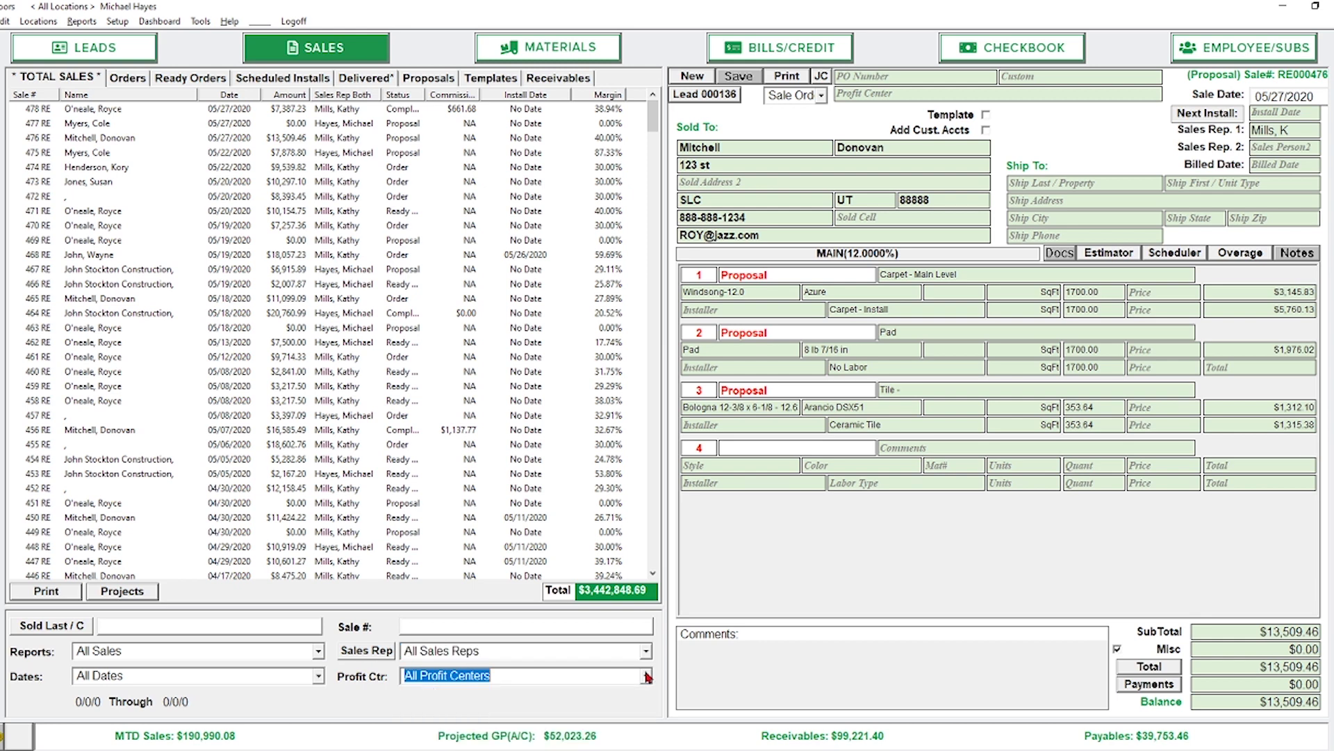
Step: Switch to the Materials section and view the stock list's column chooser without changes
left_click(545, 47)
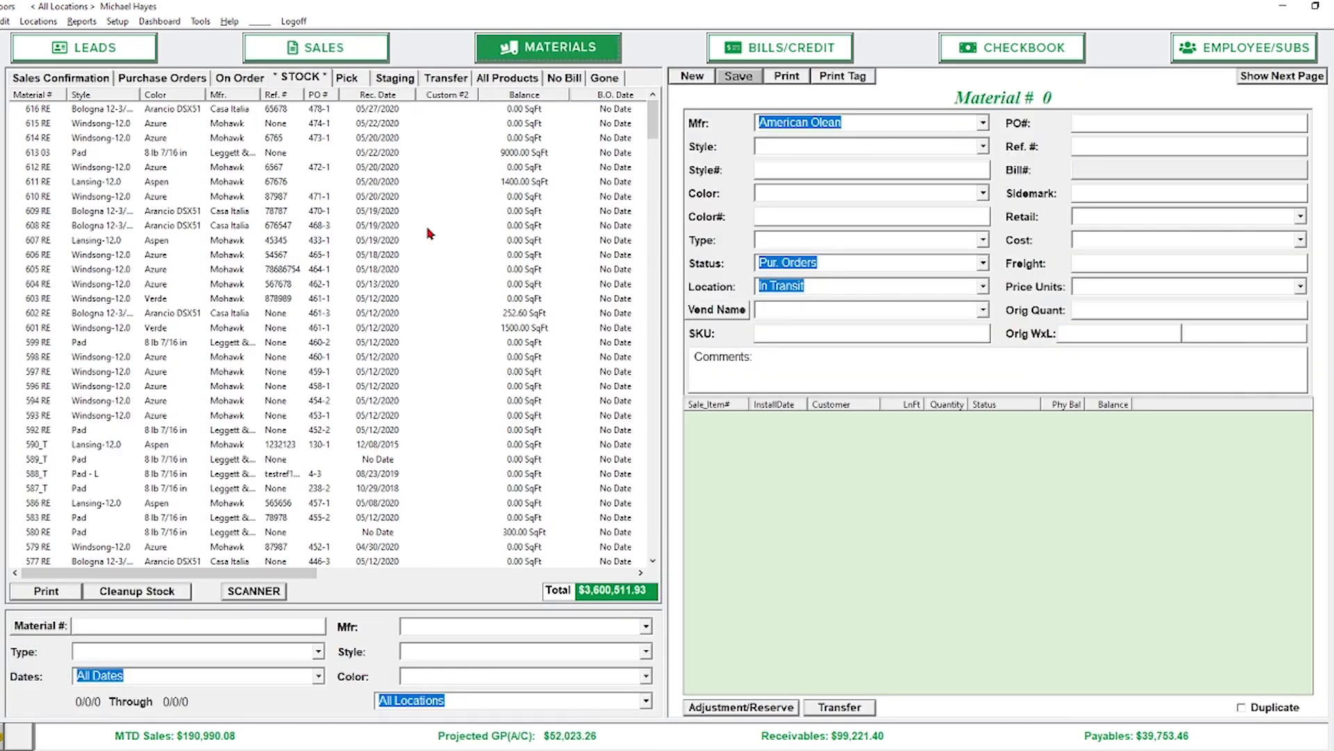
right_click(387, 96)
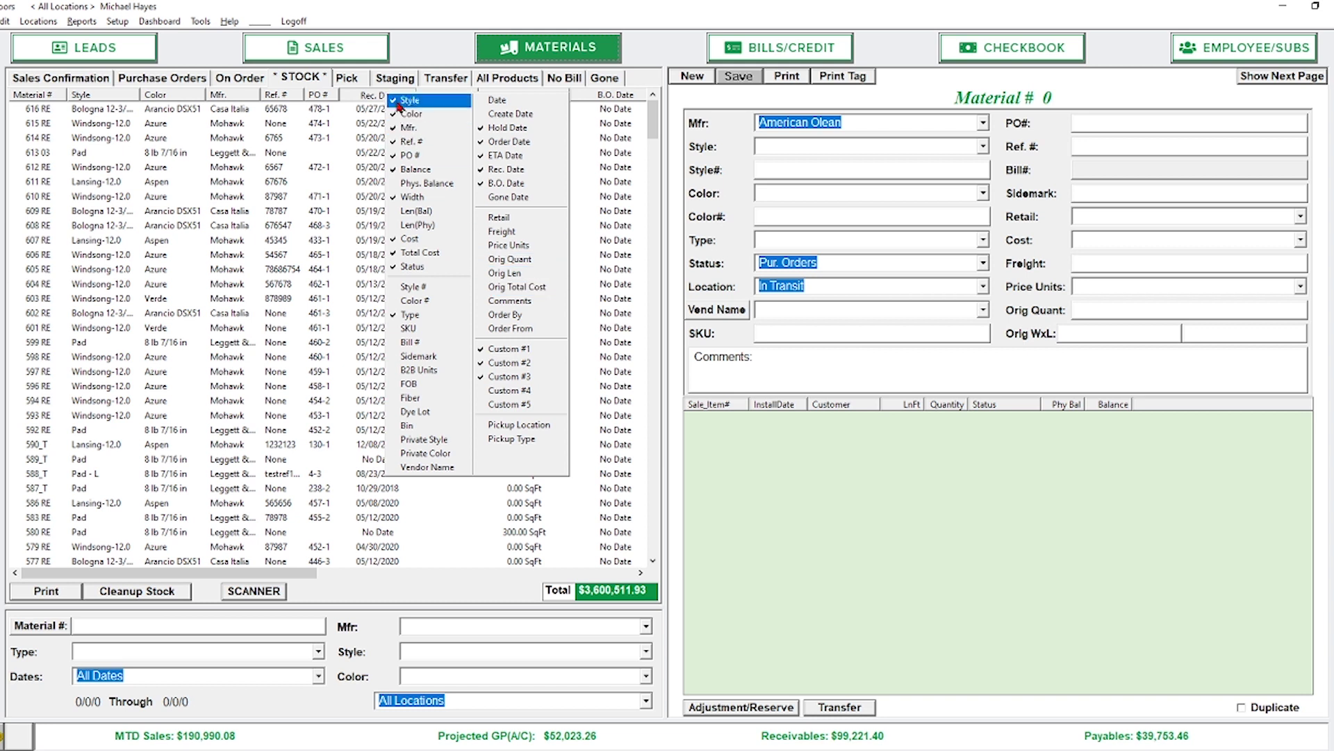
left_click(250, 85)
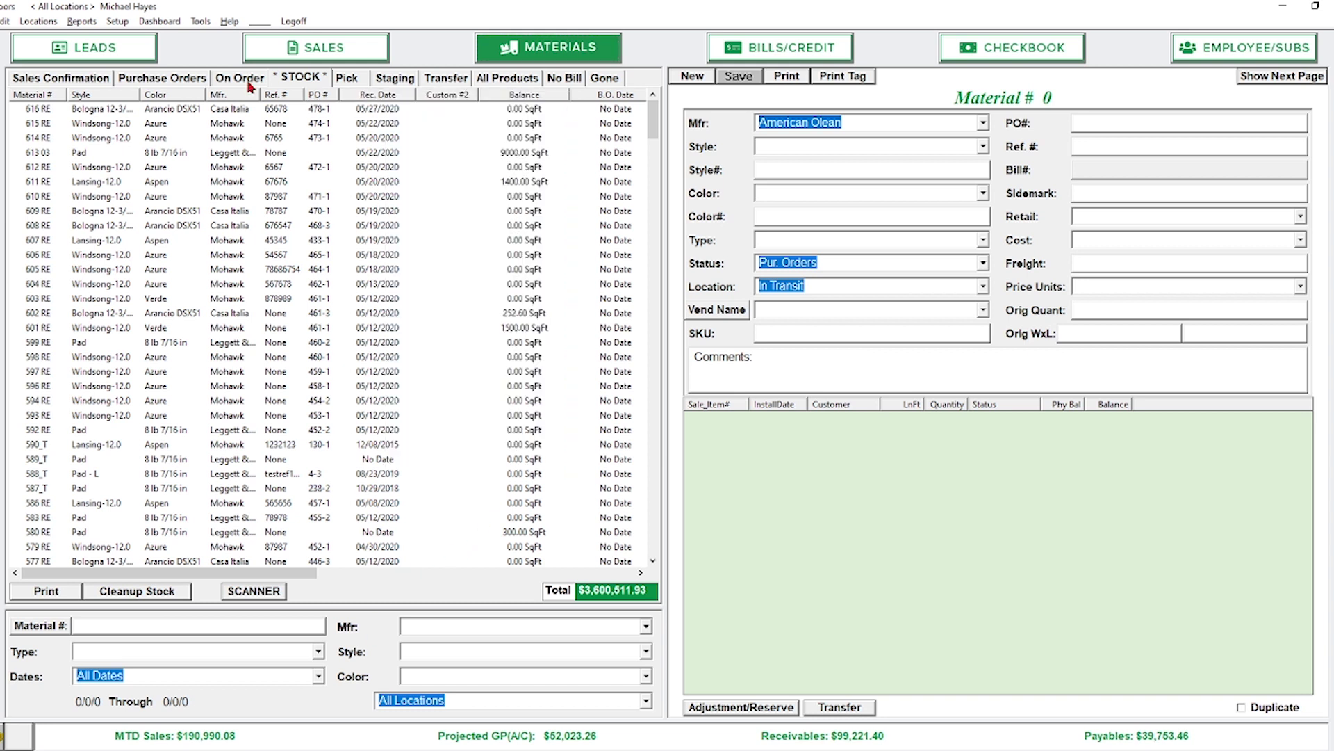
left_click(81, 22)
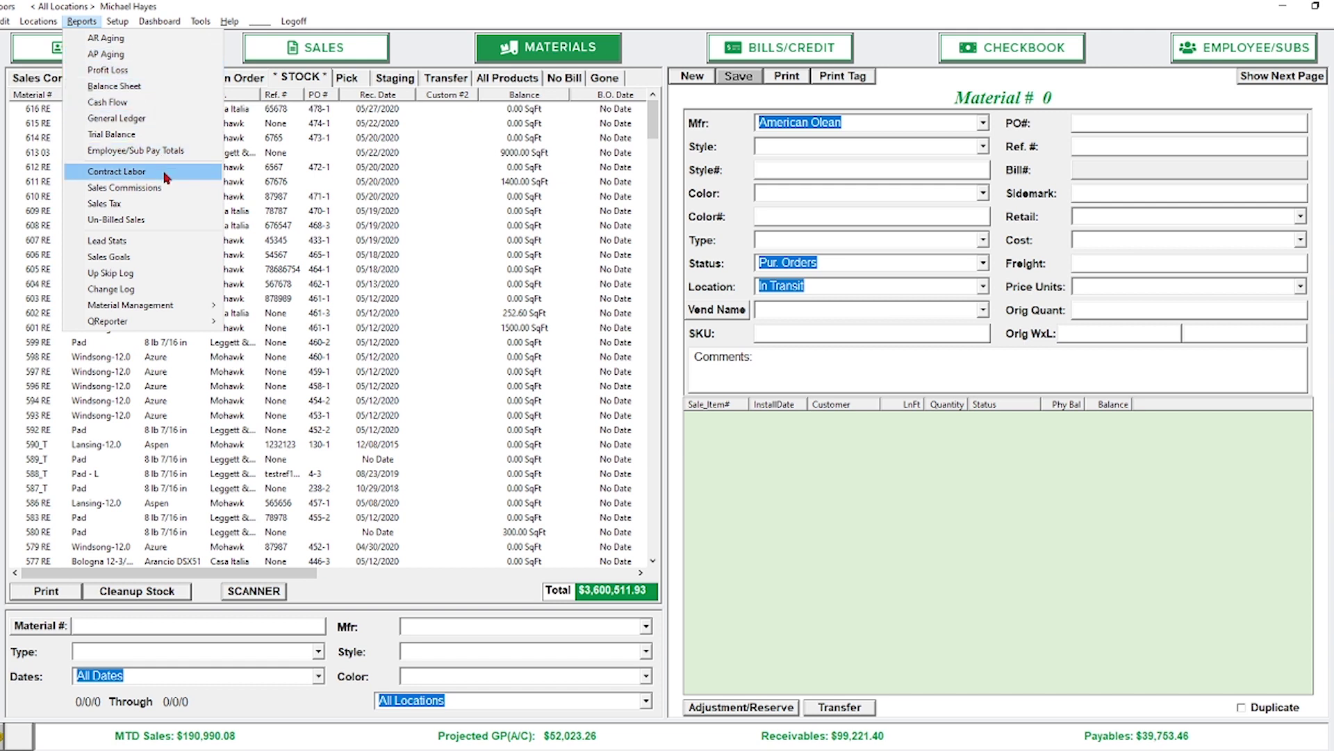
Step: Reopen the Reports menu and show its QReporter submenu of materials reports
left_click(292, 77)
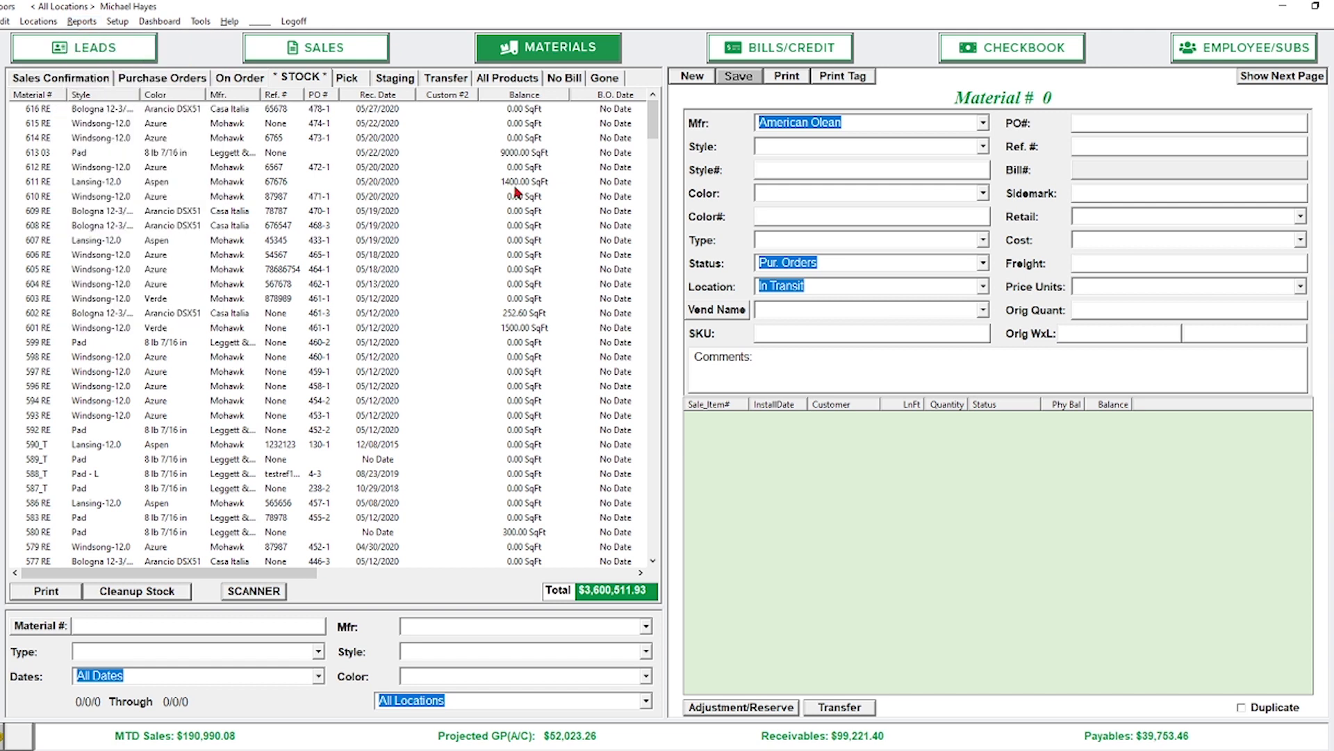
left_click(40, 20)
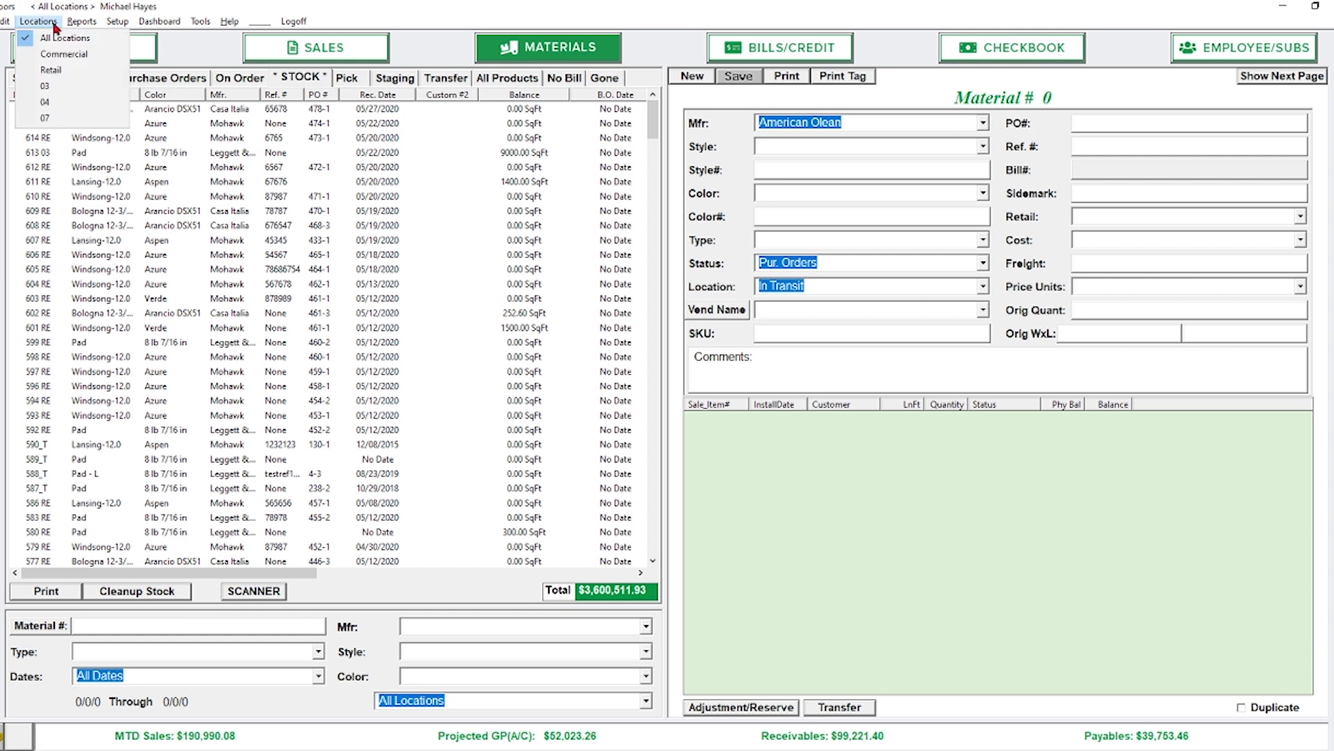
mouse_move(79, 19)
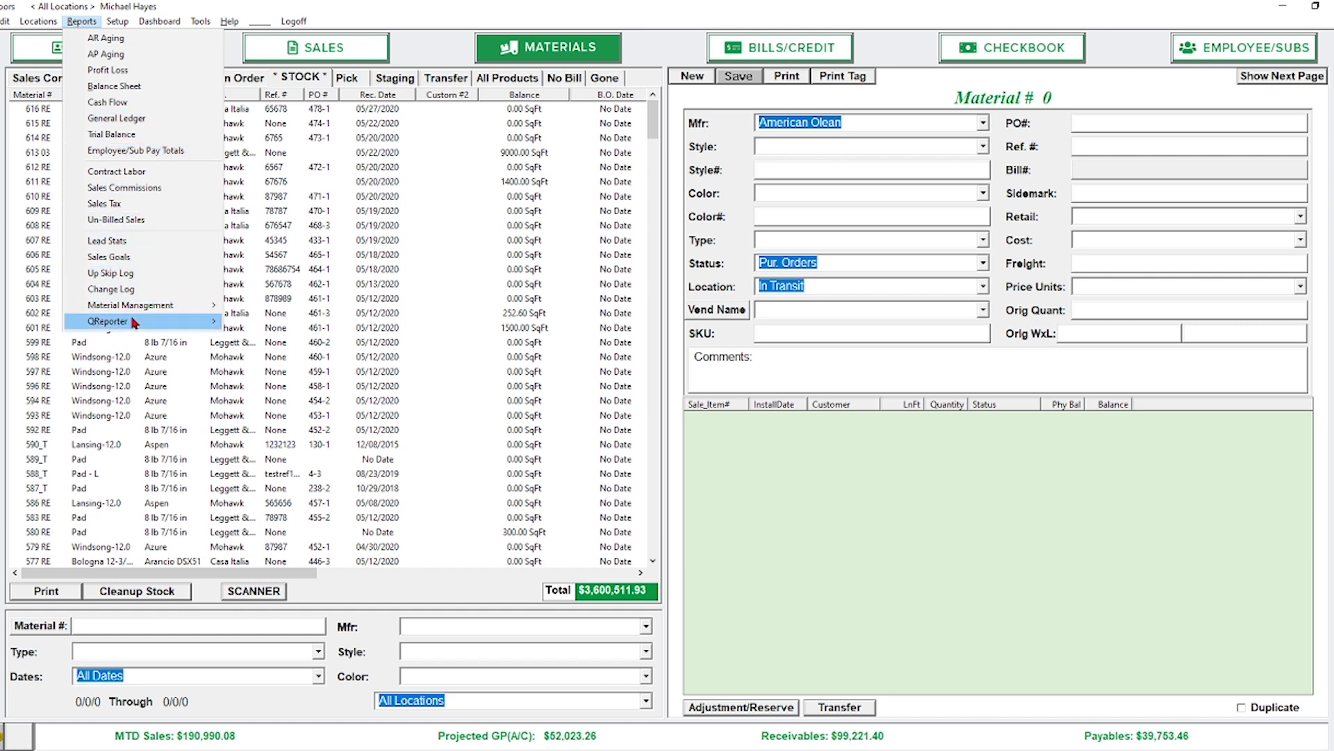
mouse_move(135, 324)
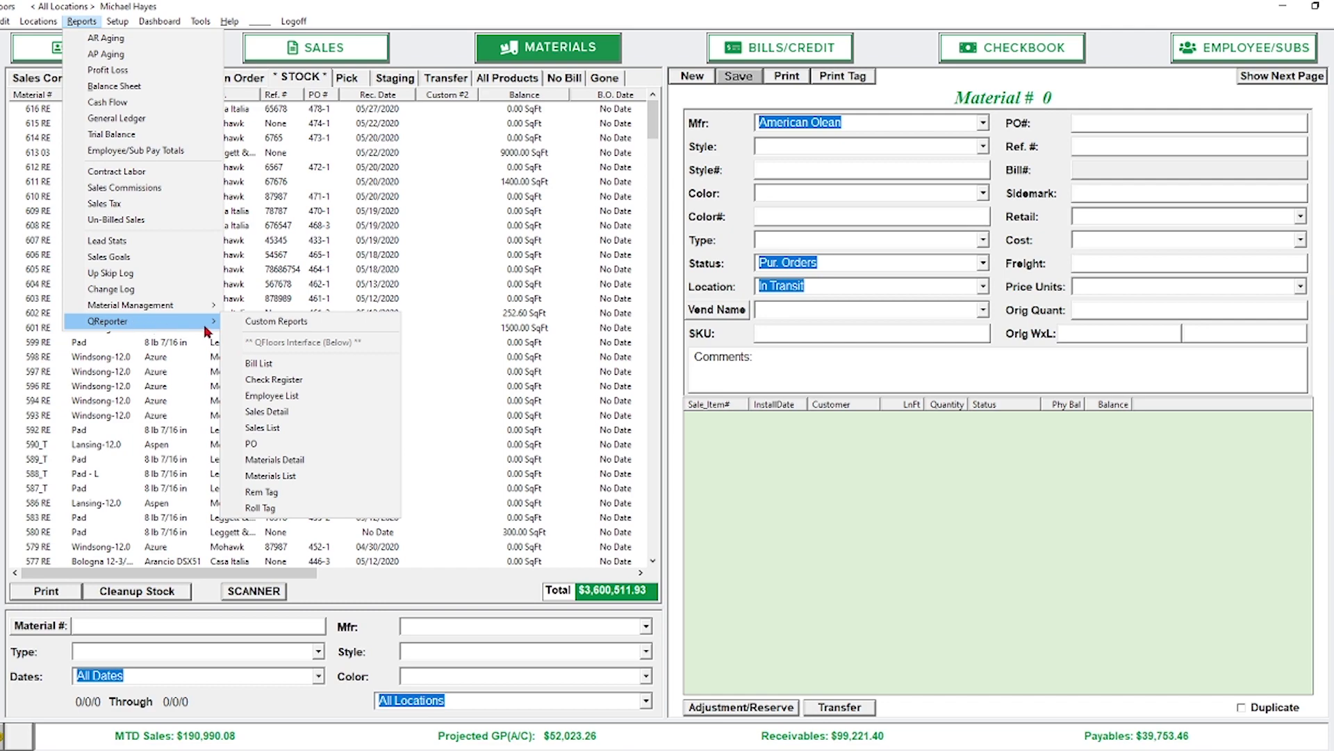
Step: Browse the custom QReporter report list, then close the picker without printing
left_click(261, 324)
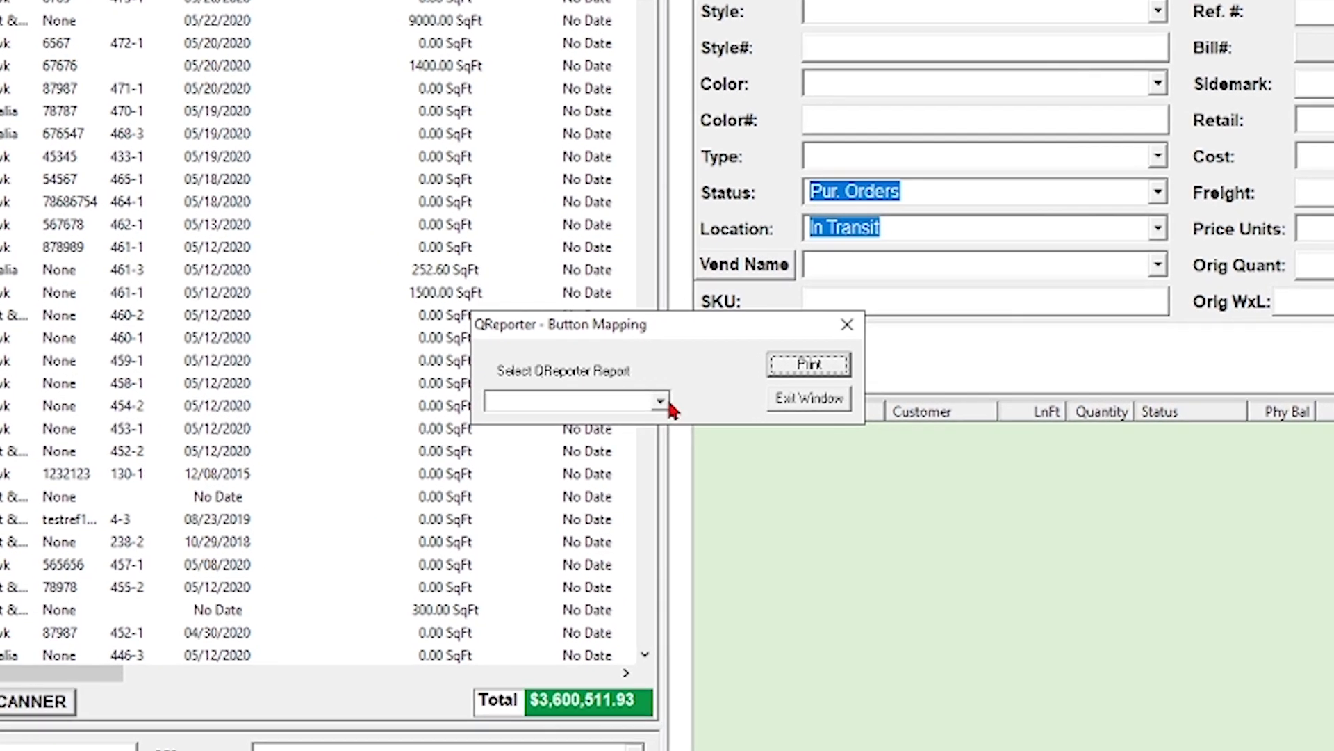
left_click(663, 397)
scroll(487, 472, "down", 3)
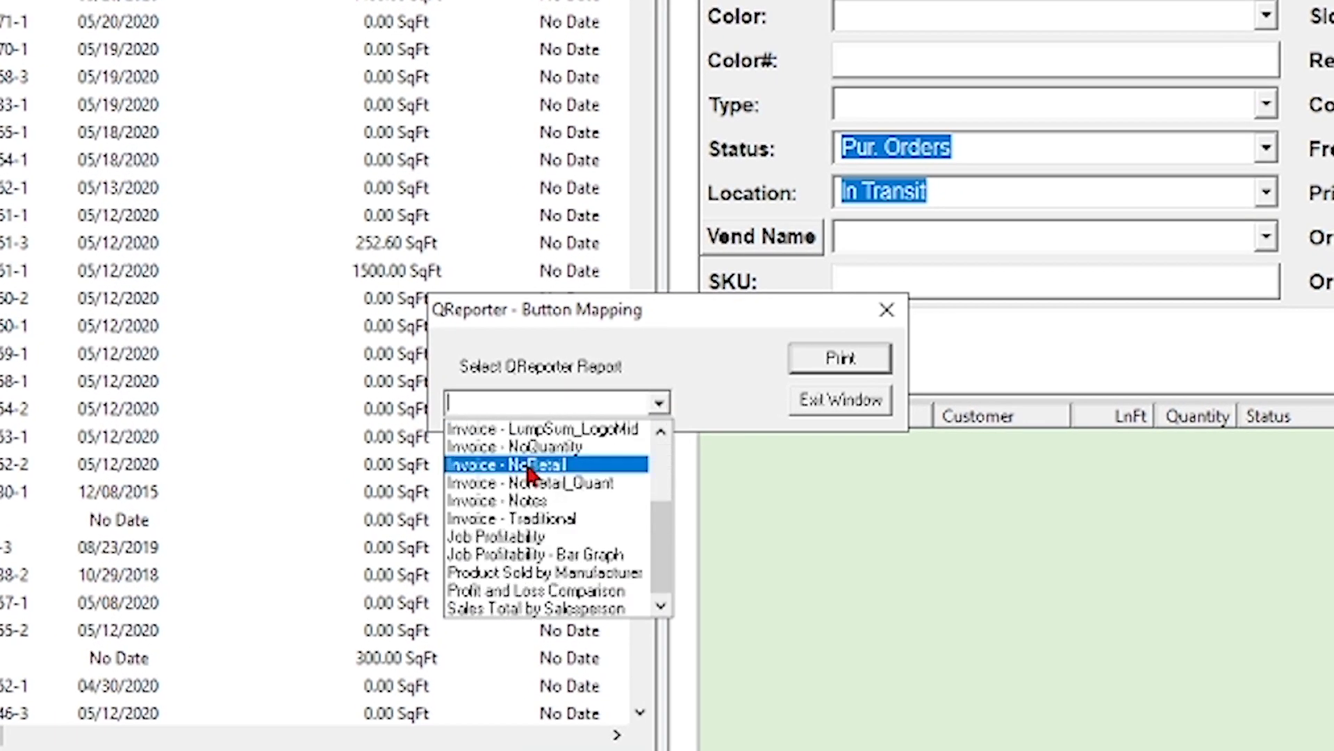
scroll(511, 472, "up", 3)
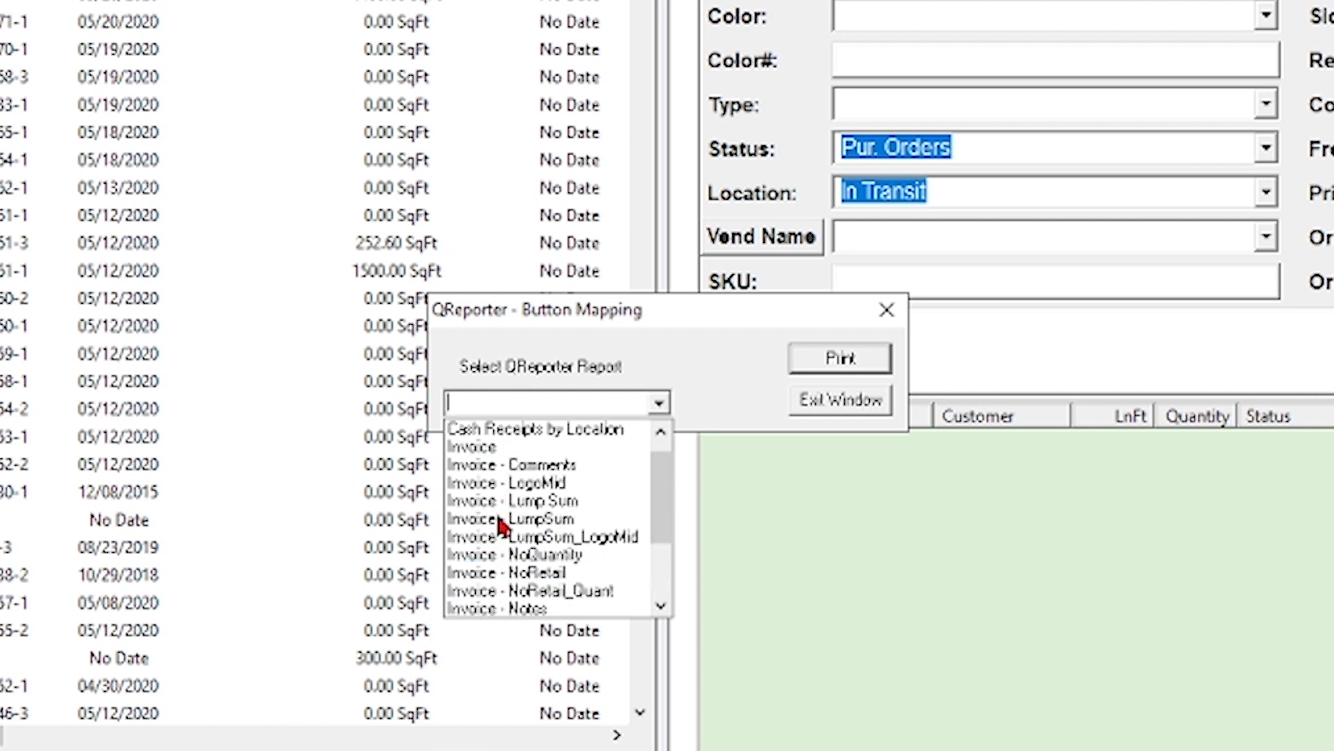
scroll(515, 480, "down", 3)
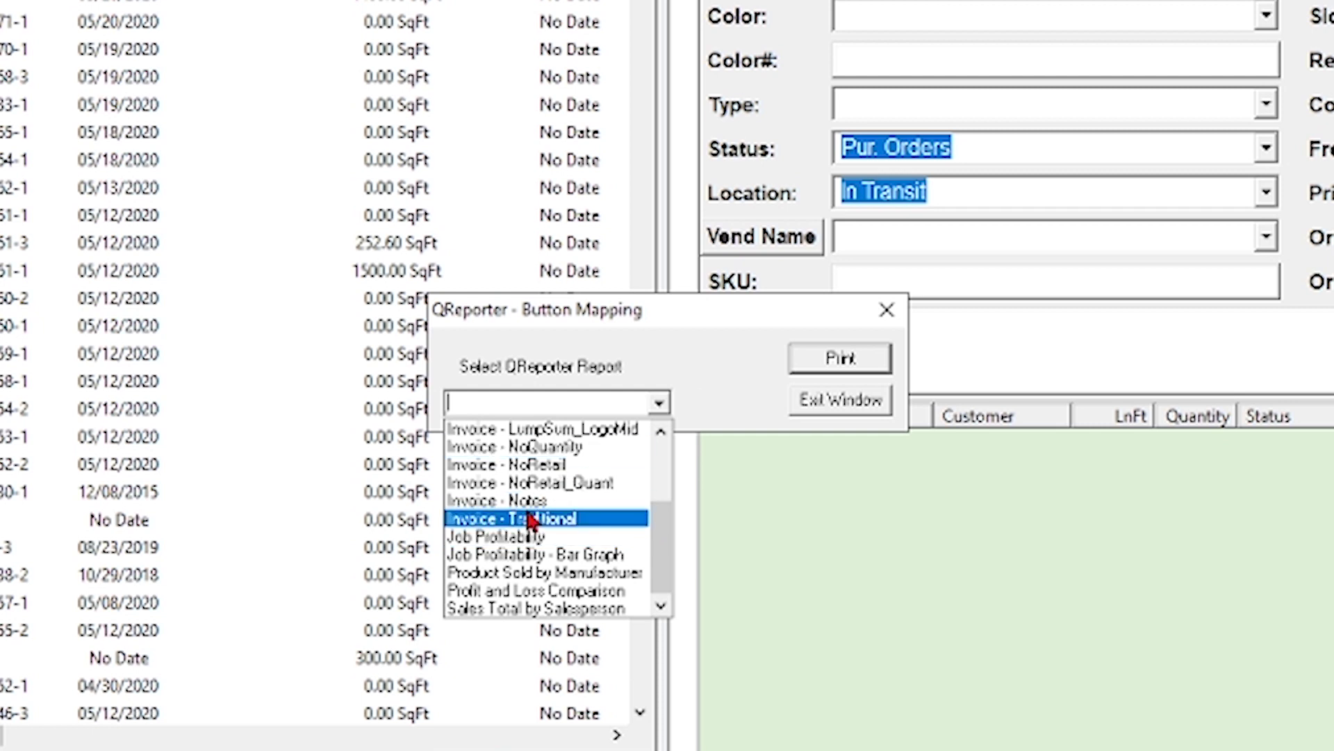
scroll(556, 486, "up", 2)
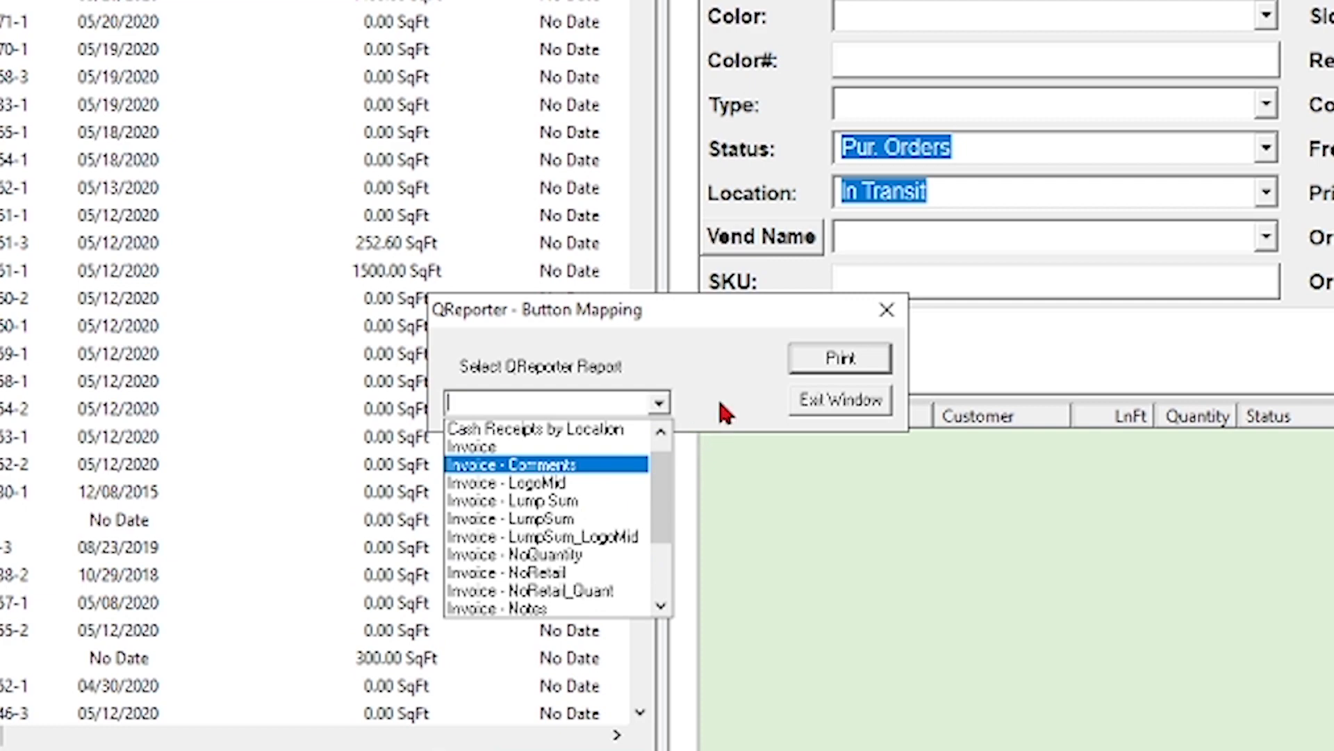
left_click(810, 400)
left_click(810, 399)
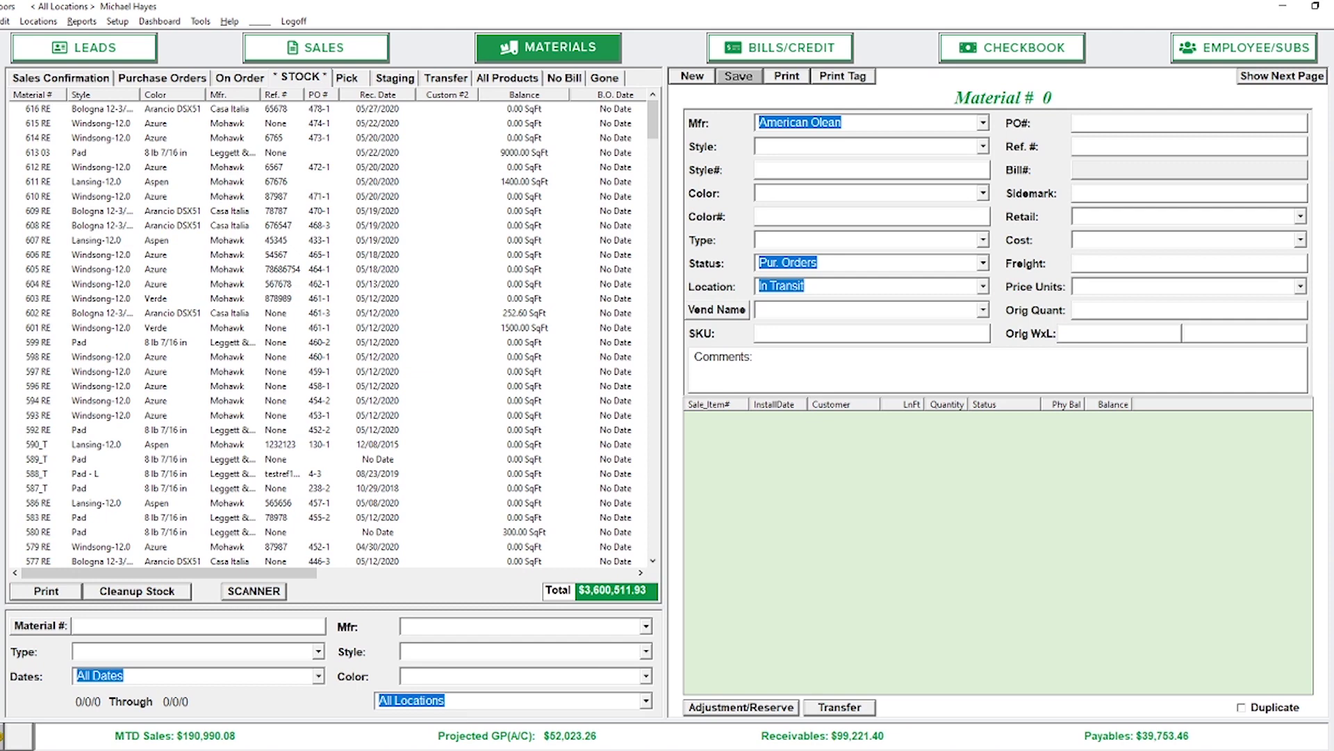
Step: Switch to Chrome and go to SUPPORT LOGIN on qfloors.com
mouse_move(629, 750)
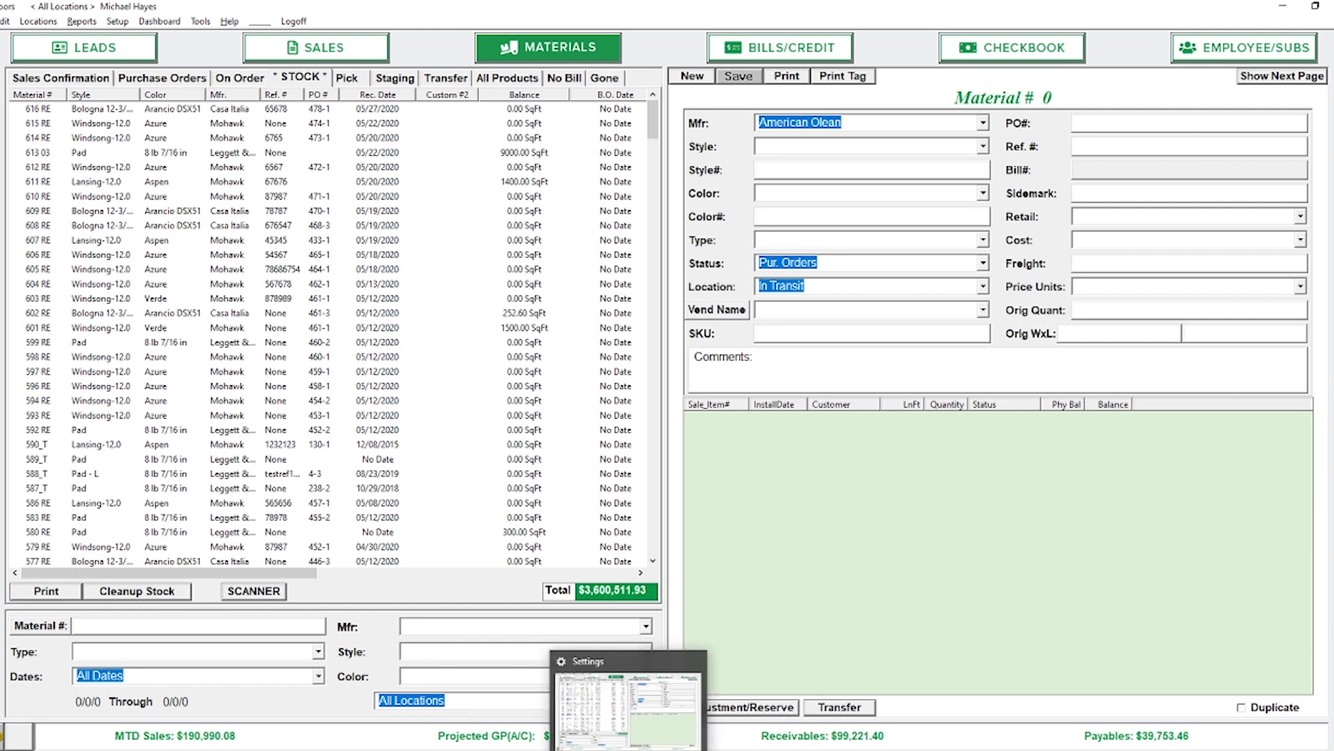
mouse_move(379, 750)
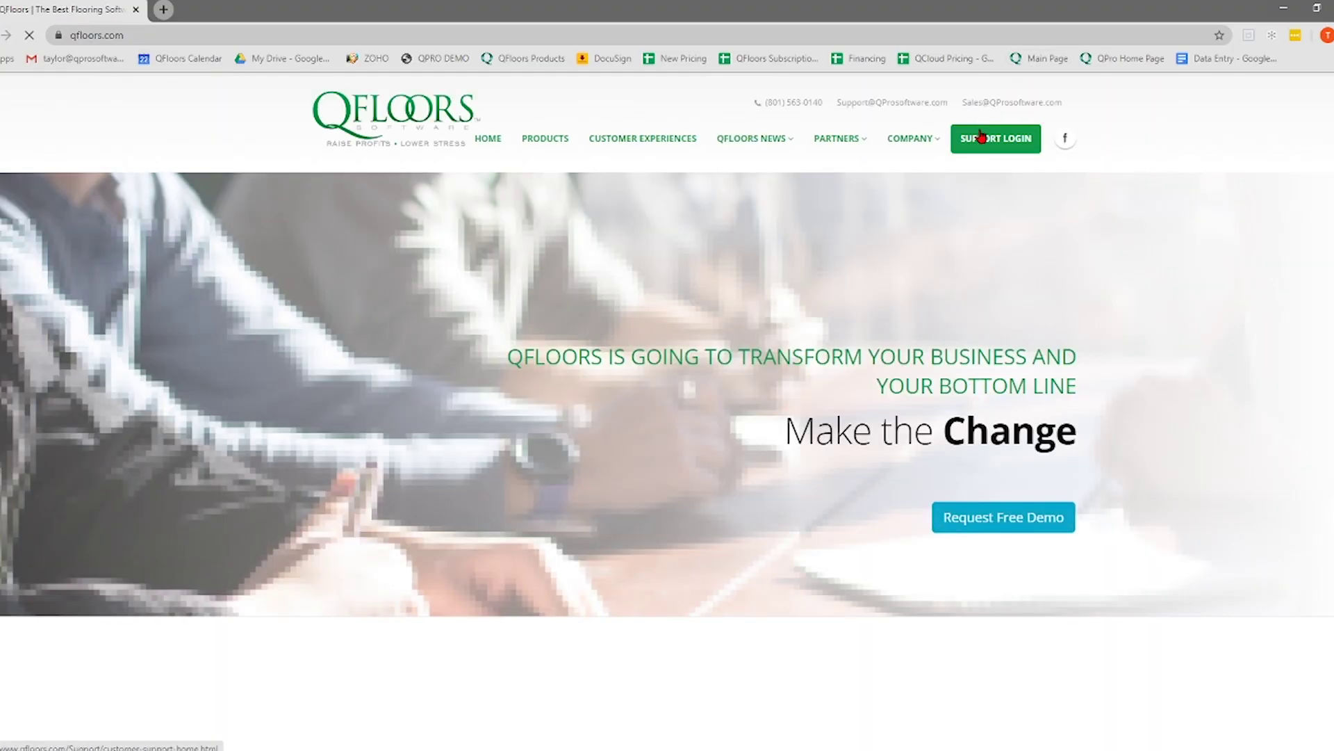
left_click(975, 144)
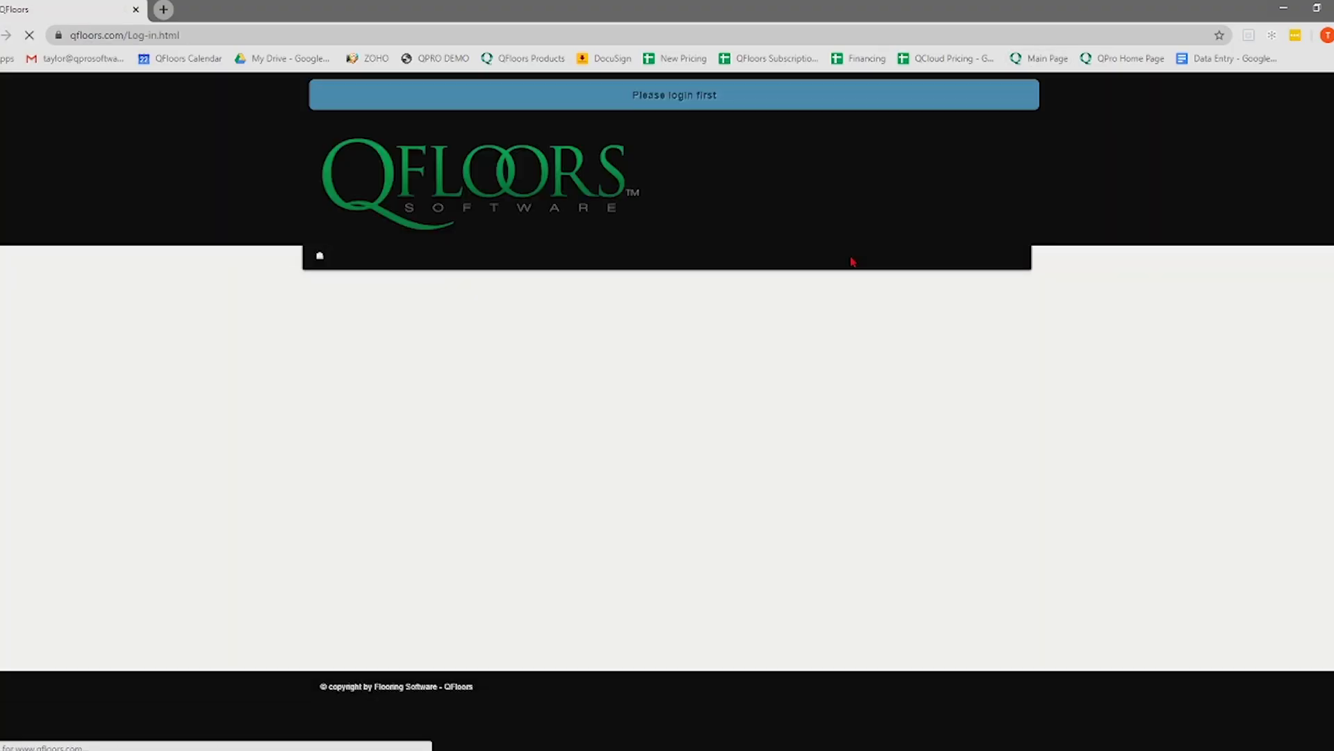
Step: Log in with the support username and password, then open the QREPORTER LIBRARY
left_click(447, 512)
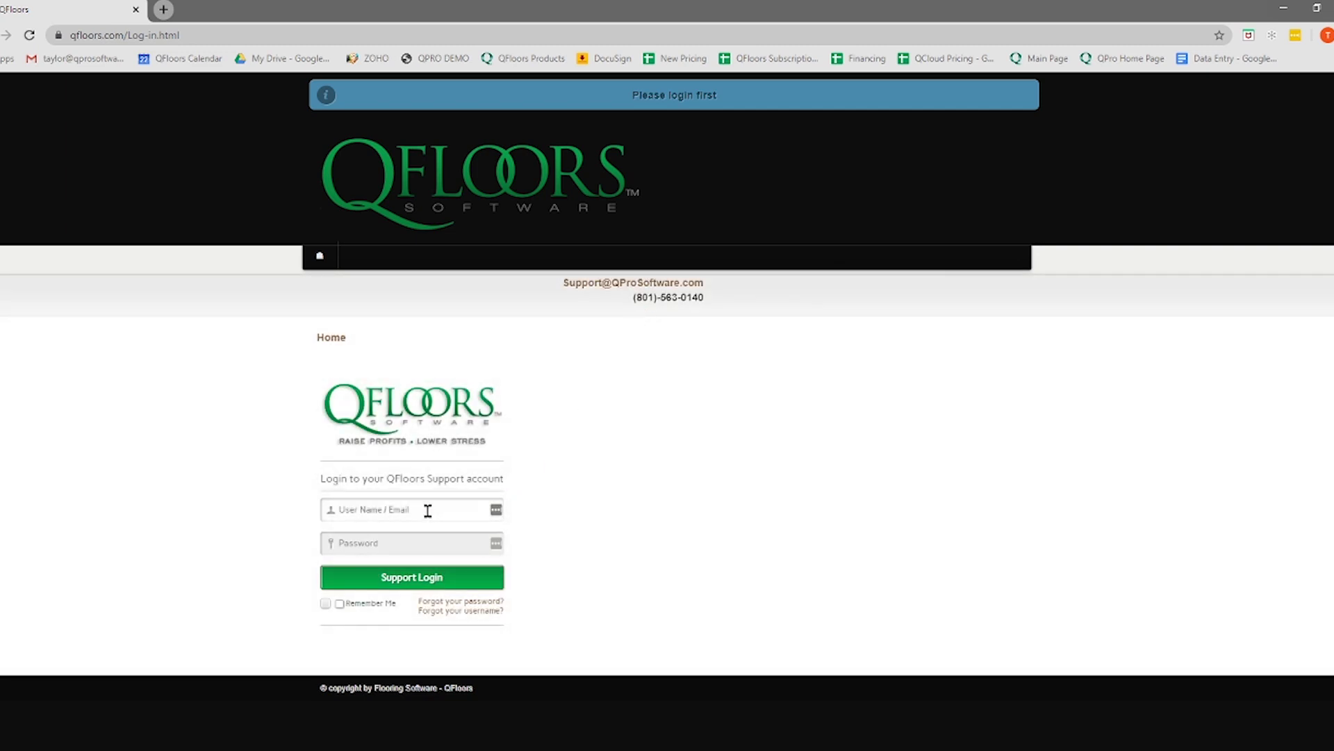
type("trent")
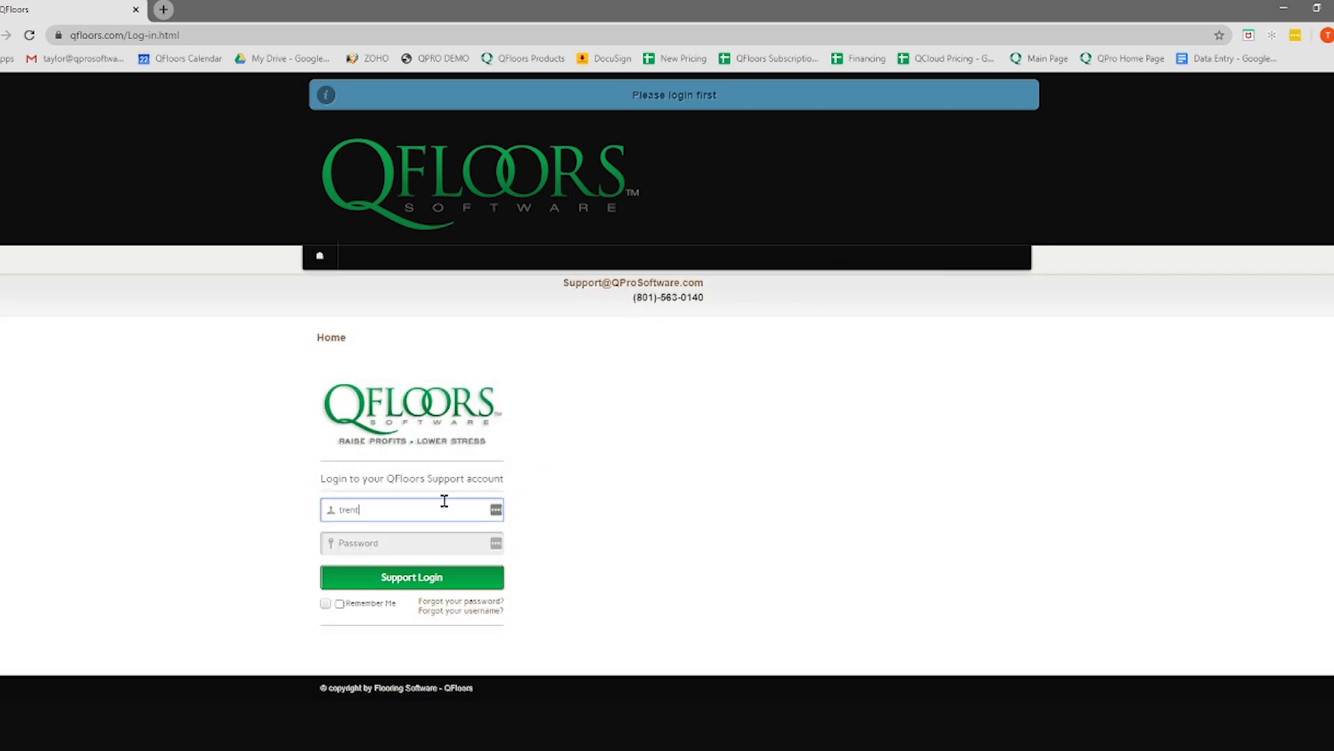
key("Tab")
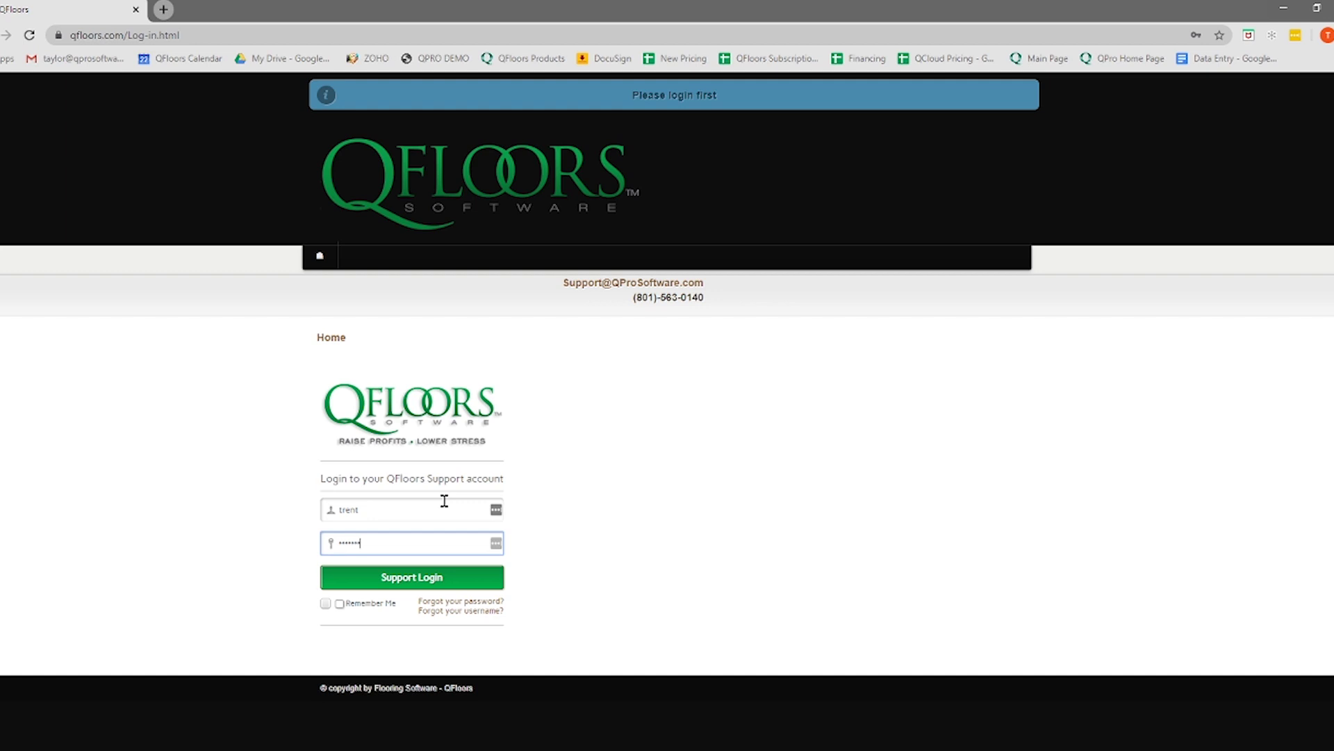
key("Return")
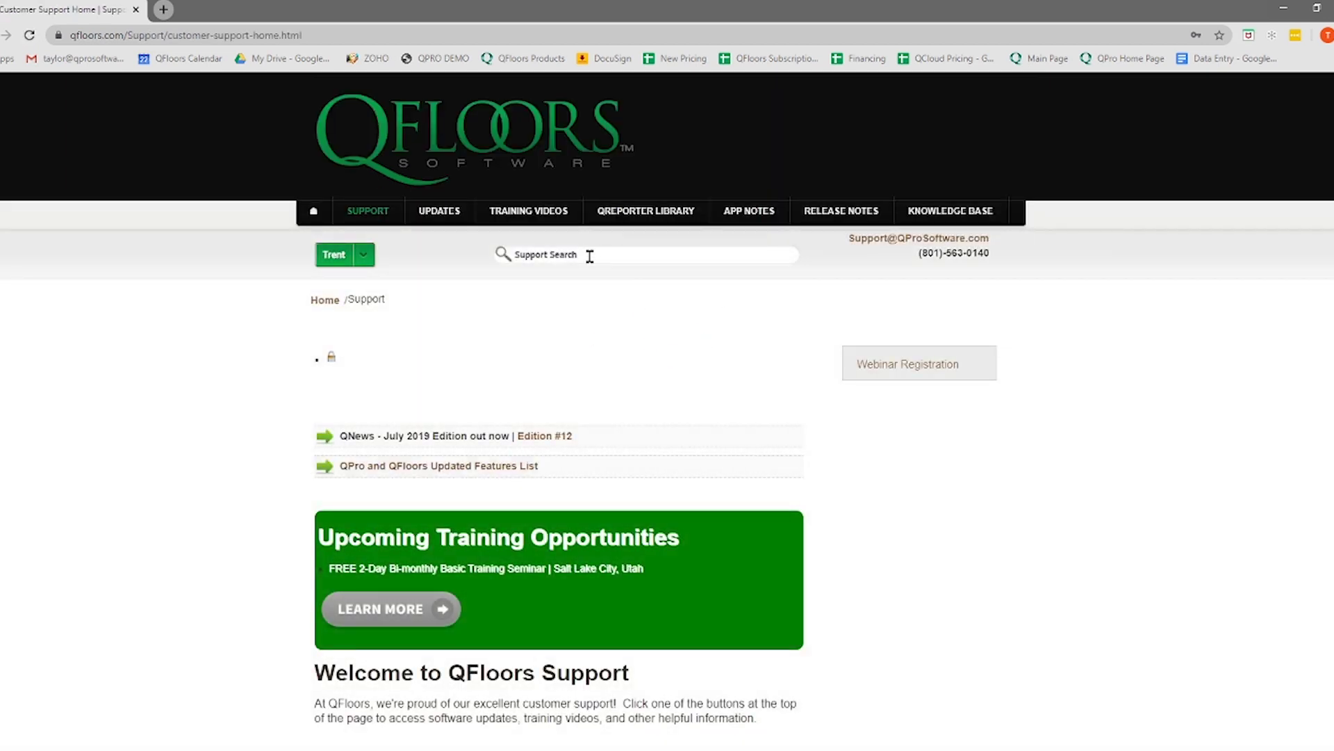
left_click(616, 220)
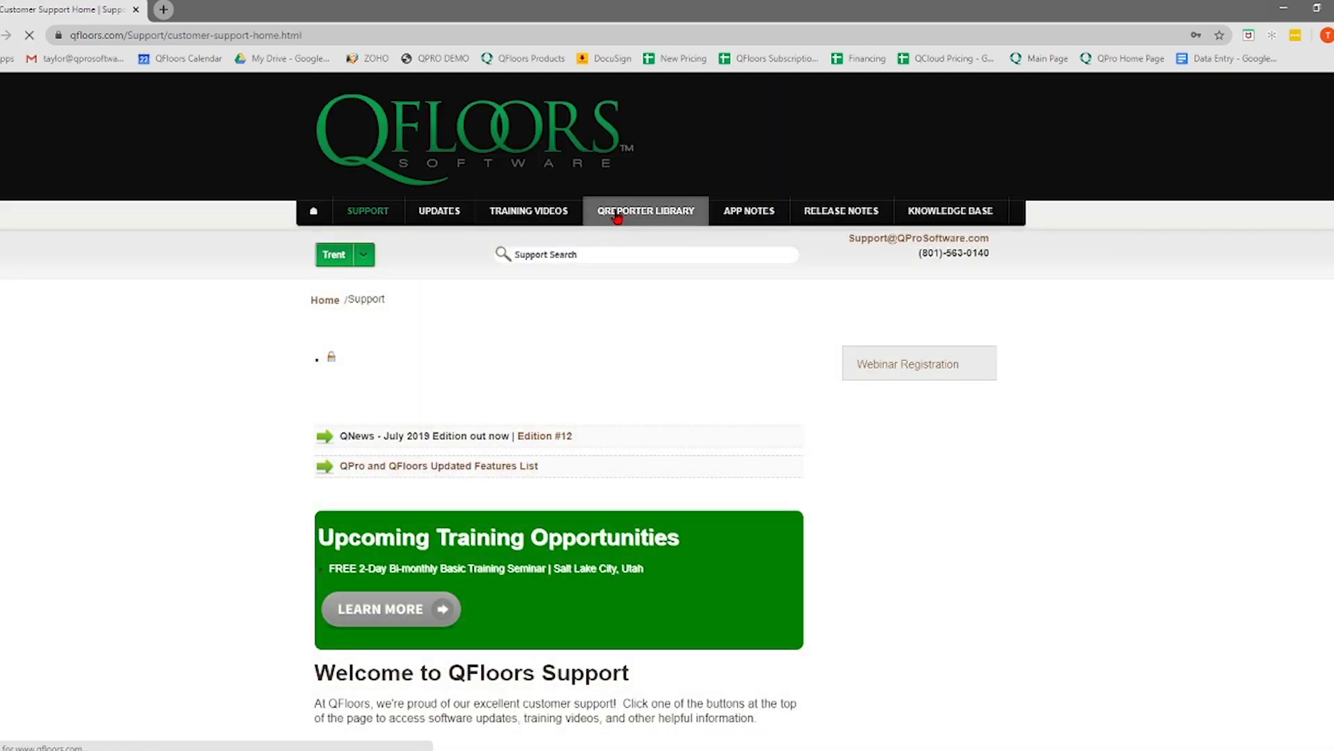
Step: Scroll through the sales order, profitability, labor, materials and miscellaneous templates, then back to the top
scroll(708, 364, "down", 5)
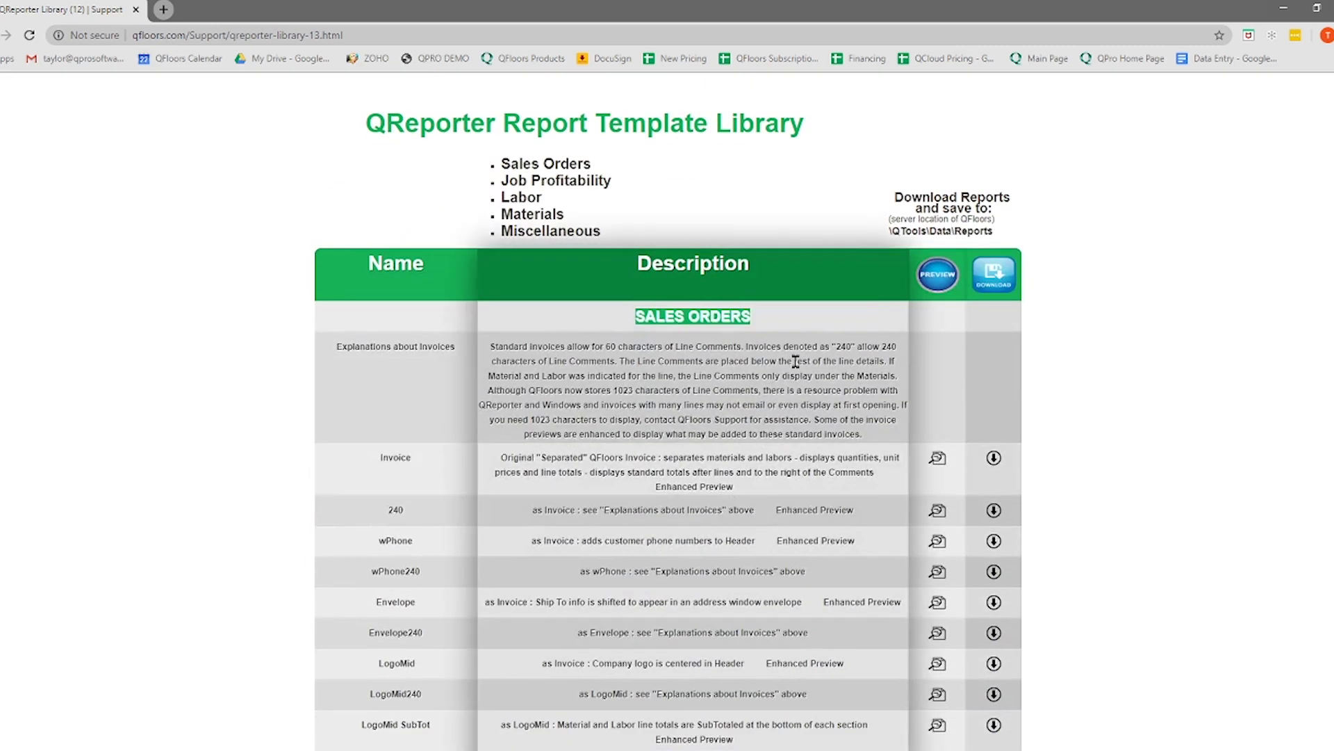
scroll(615, 404, "down", 3)
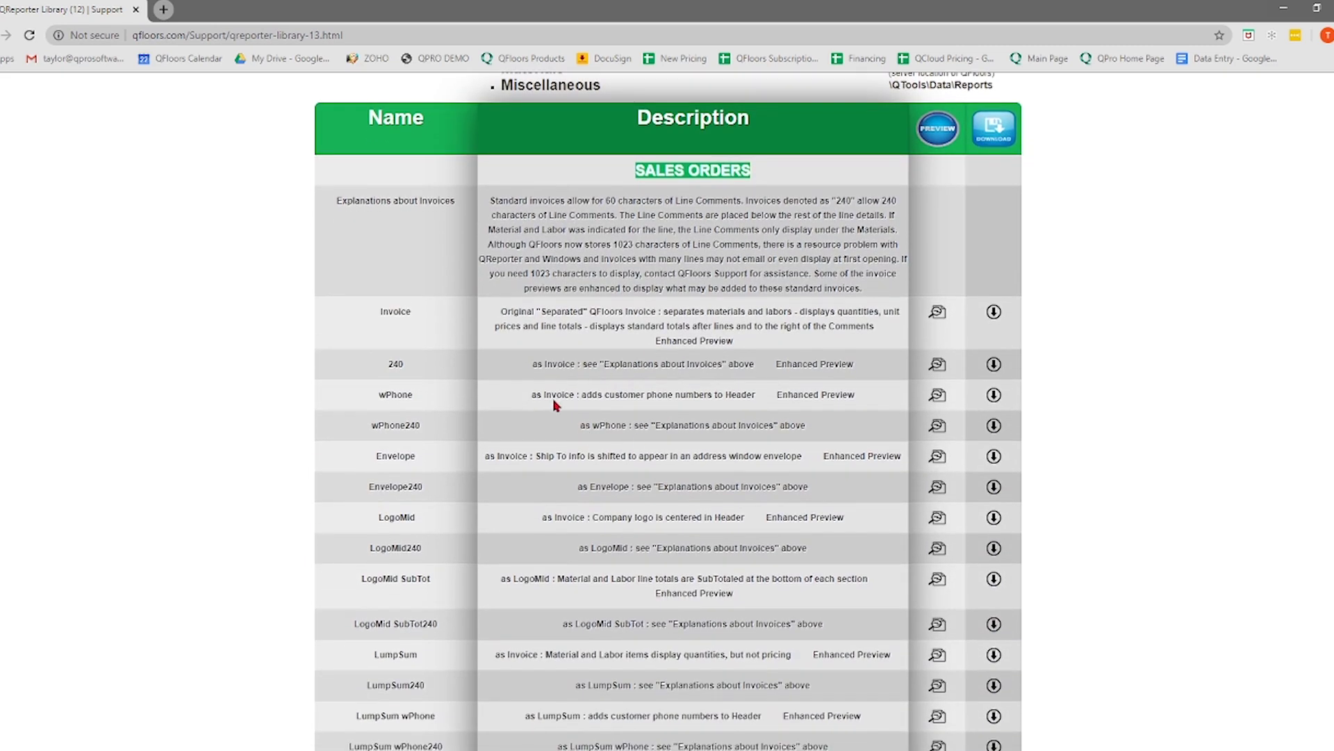
scroll(725, 372, "down", 3)
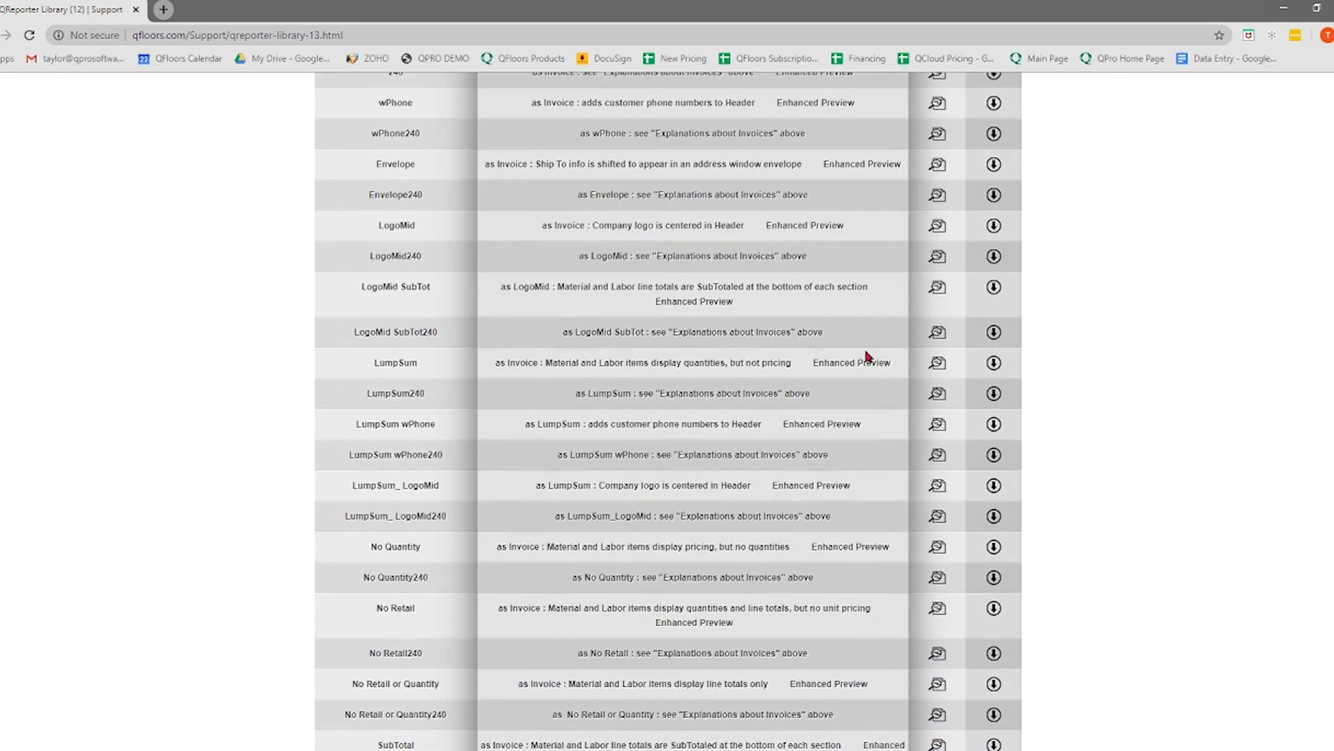
scroll(719, 390, "down", 15)
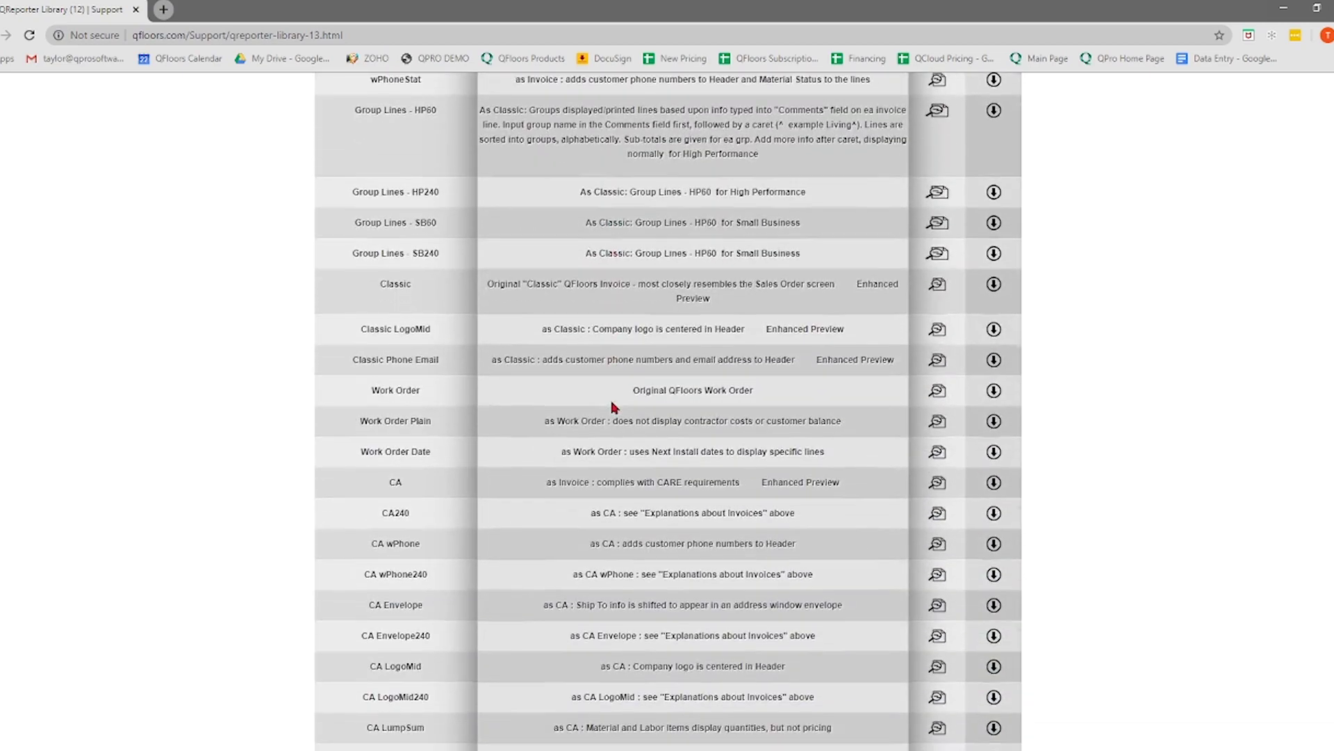
scroll(624, 367, "down", 13)
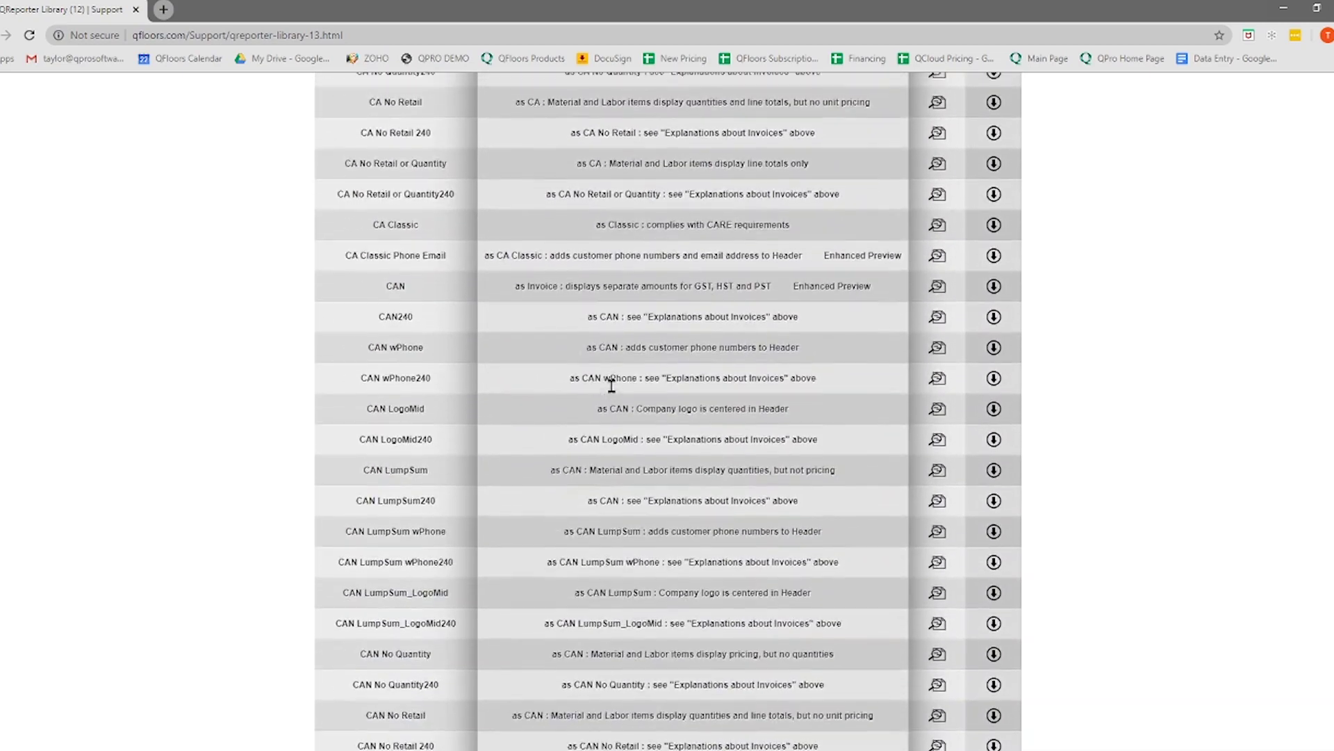
scroll(612, 393, "down", 7)
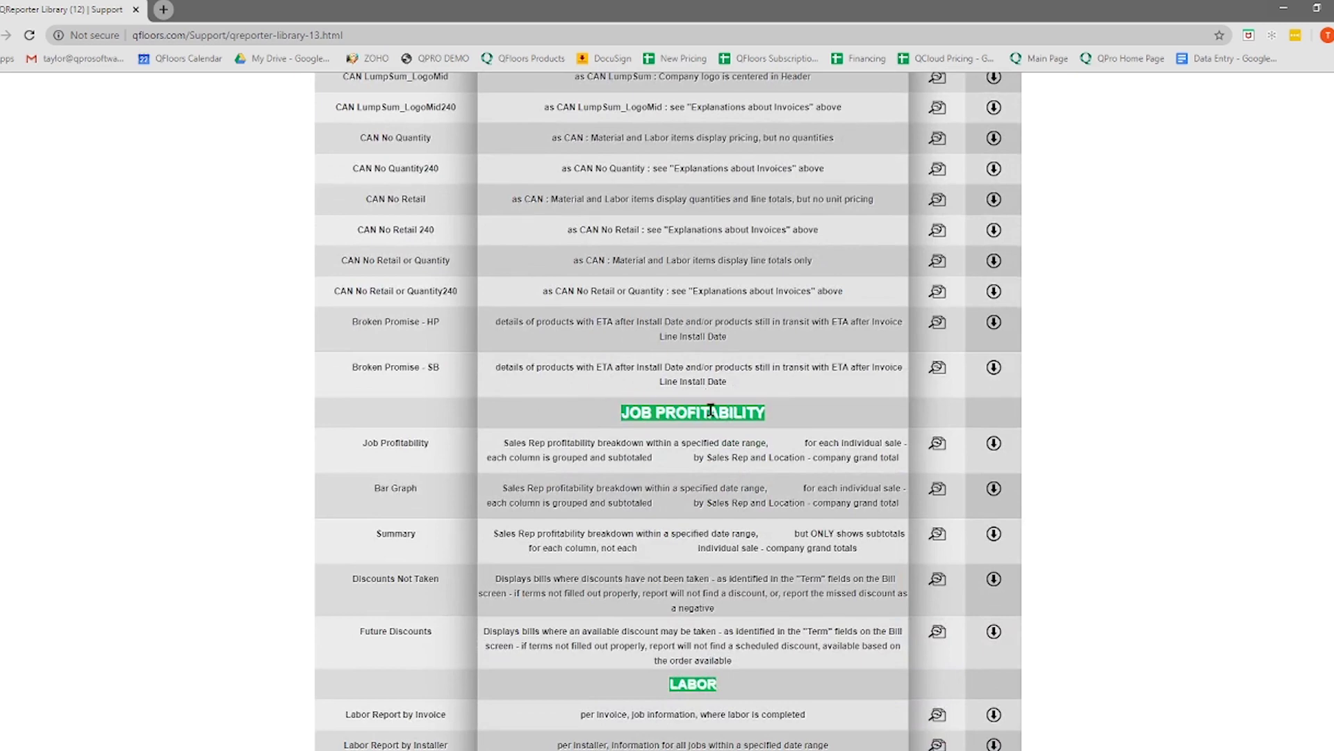
scroll(699, 417, "down", 3)
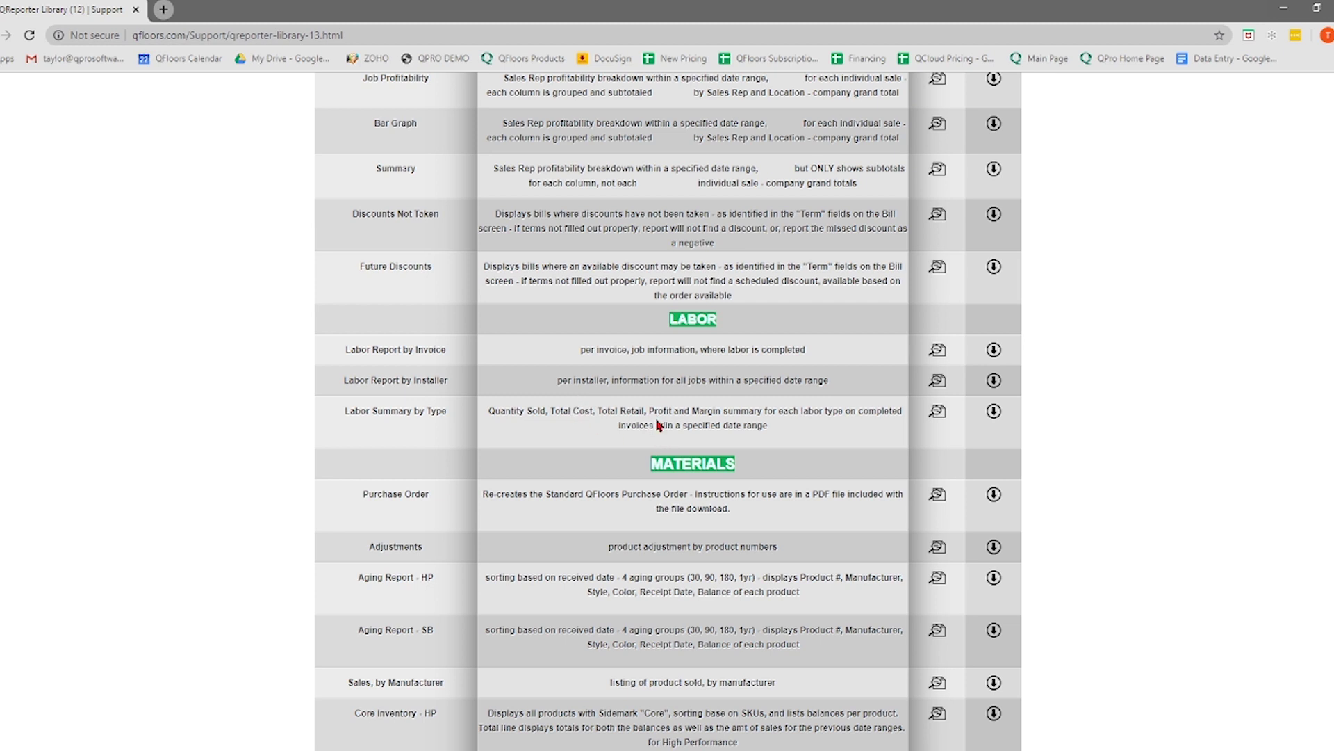
scroll(682, 407, "down", 3)
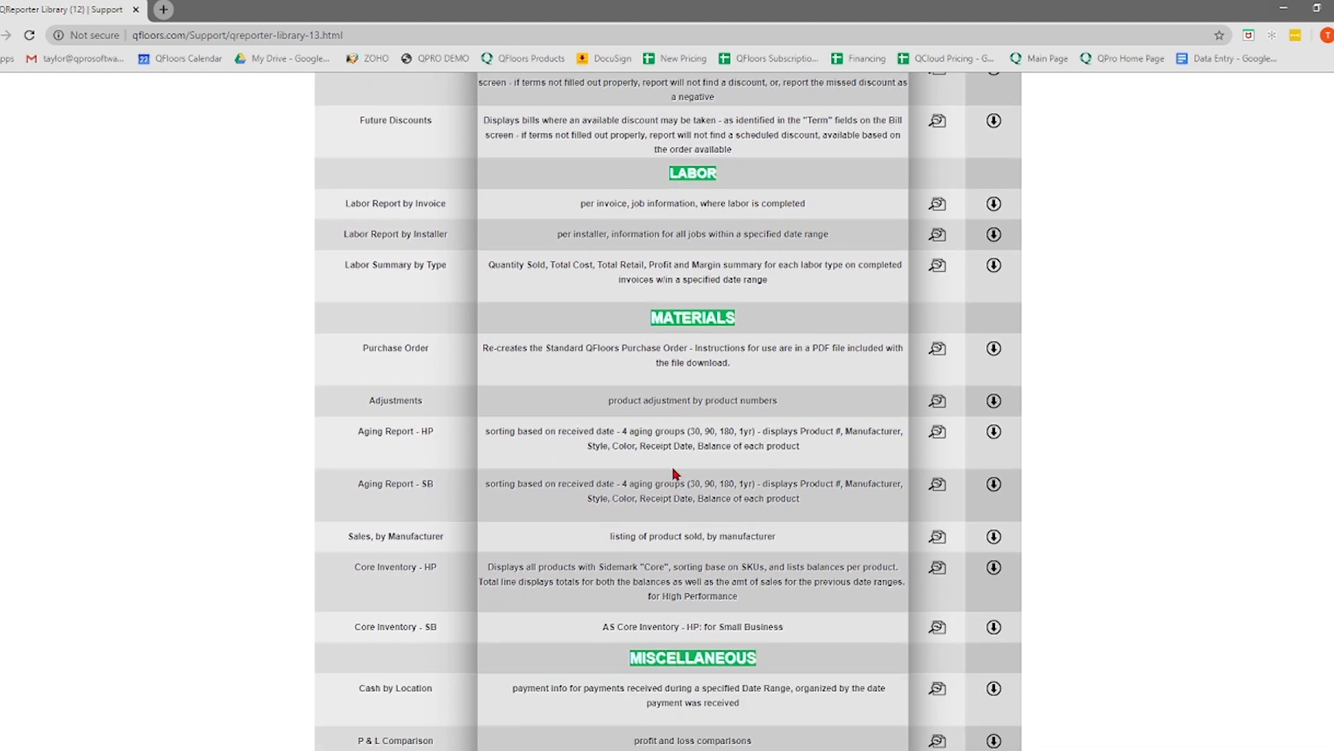
scroll(685, 467, "down", 5)
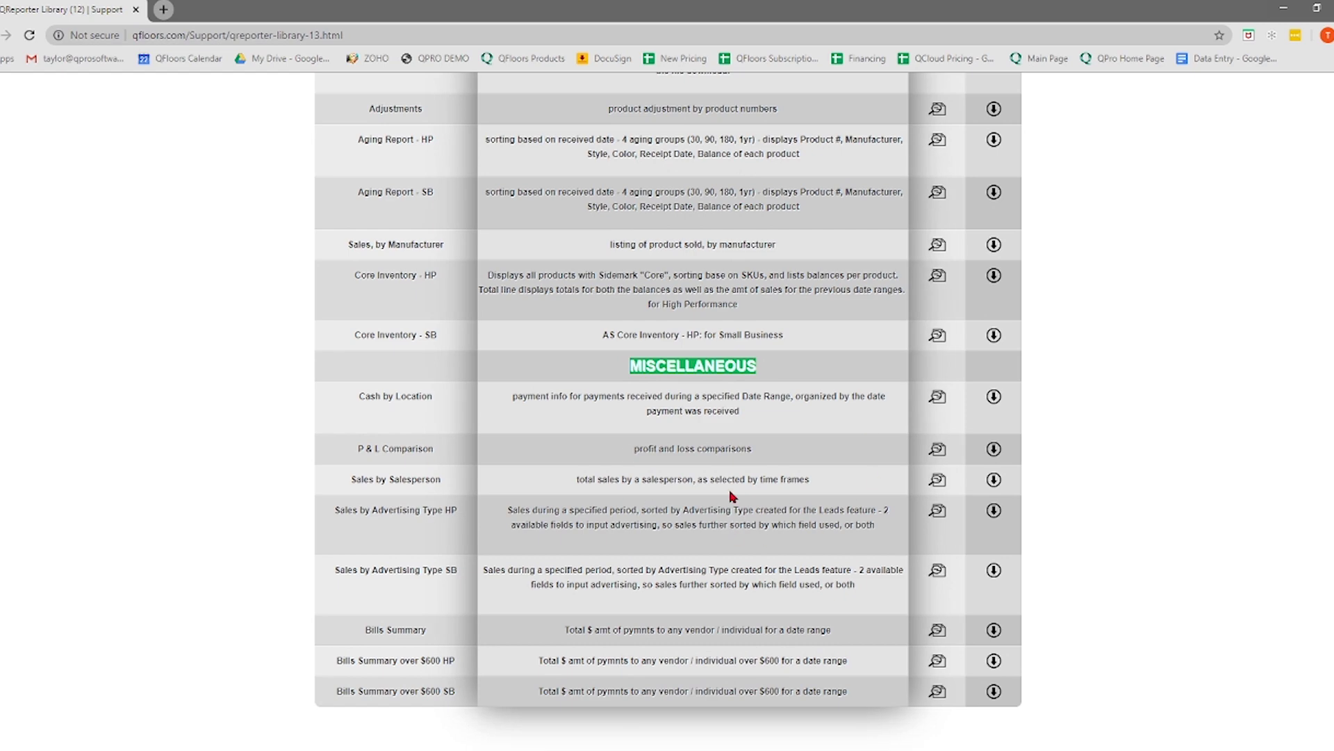
scroll(741, 525, "up", 1)
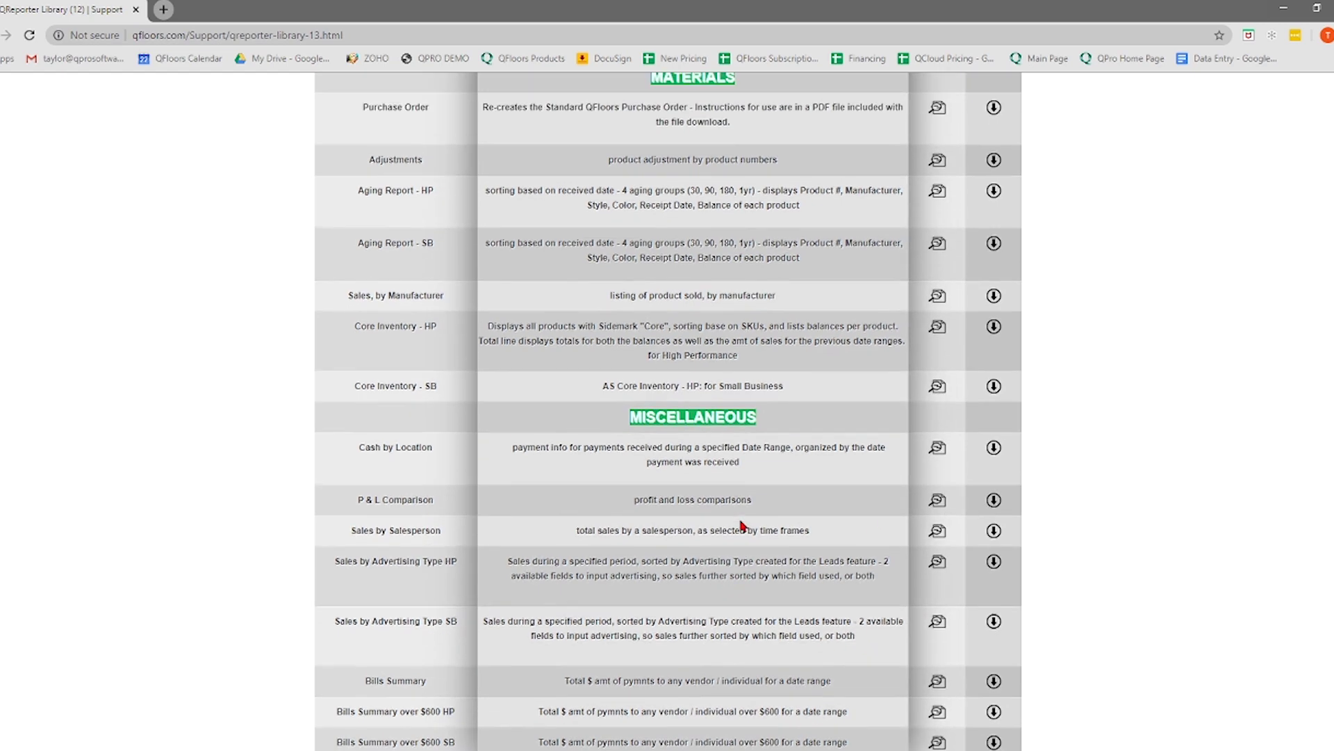
scroll(741, 525, "up", 8)
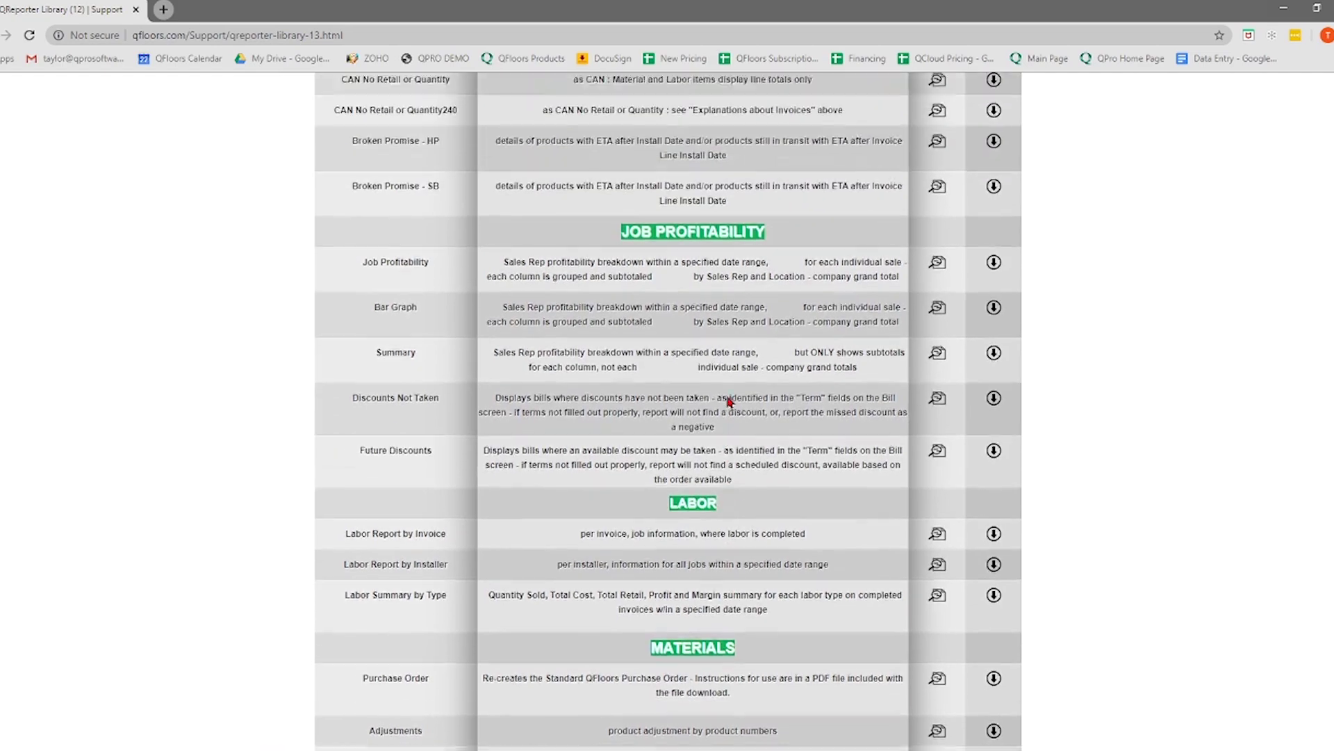
scroll(730, 402, "up", 7)
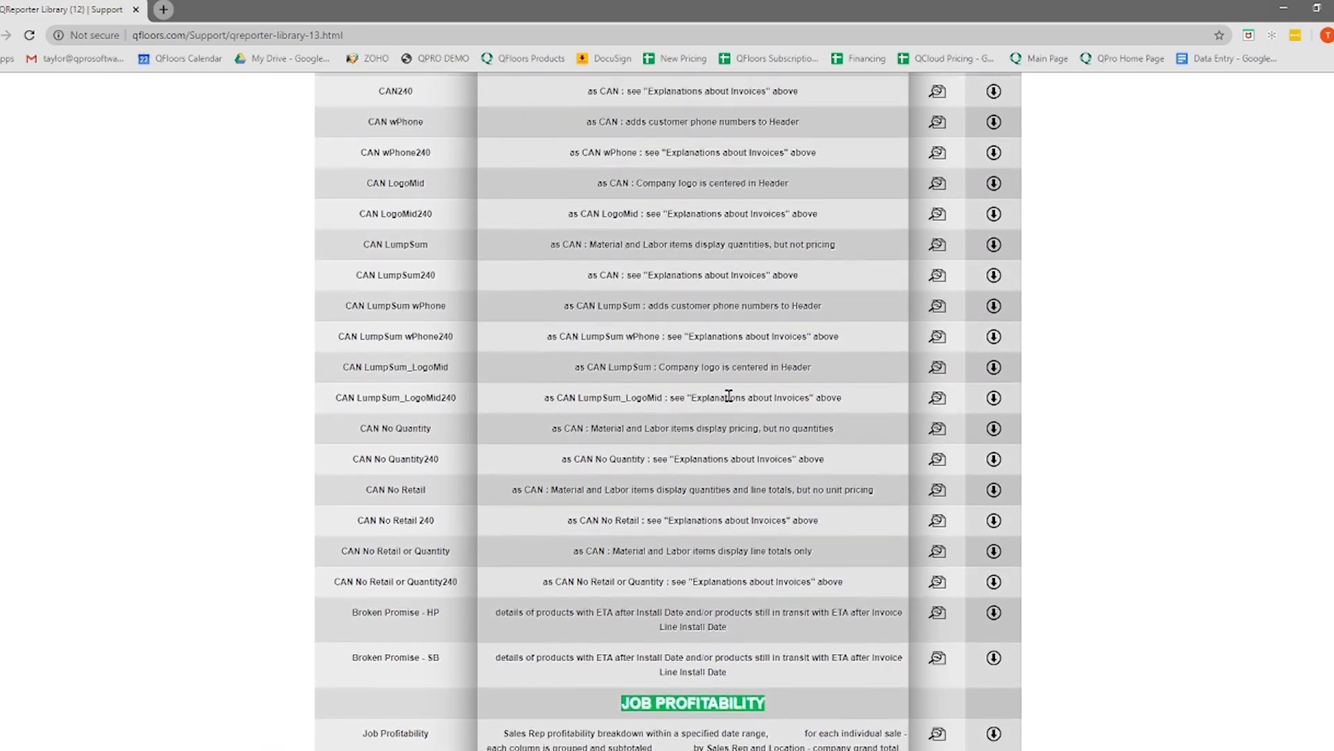
scroll(841, 384, "up", 9)
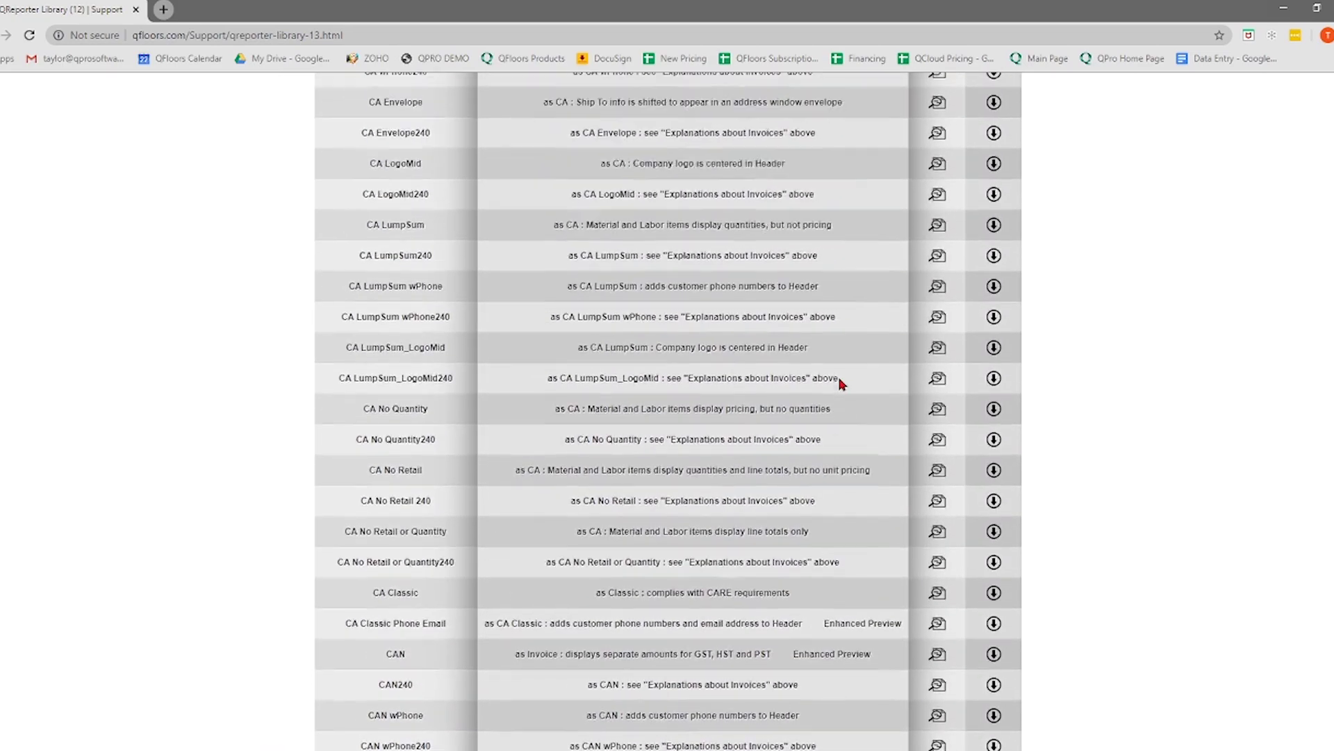
scroll(841, 383, "up", 6)
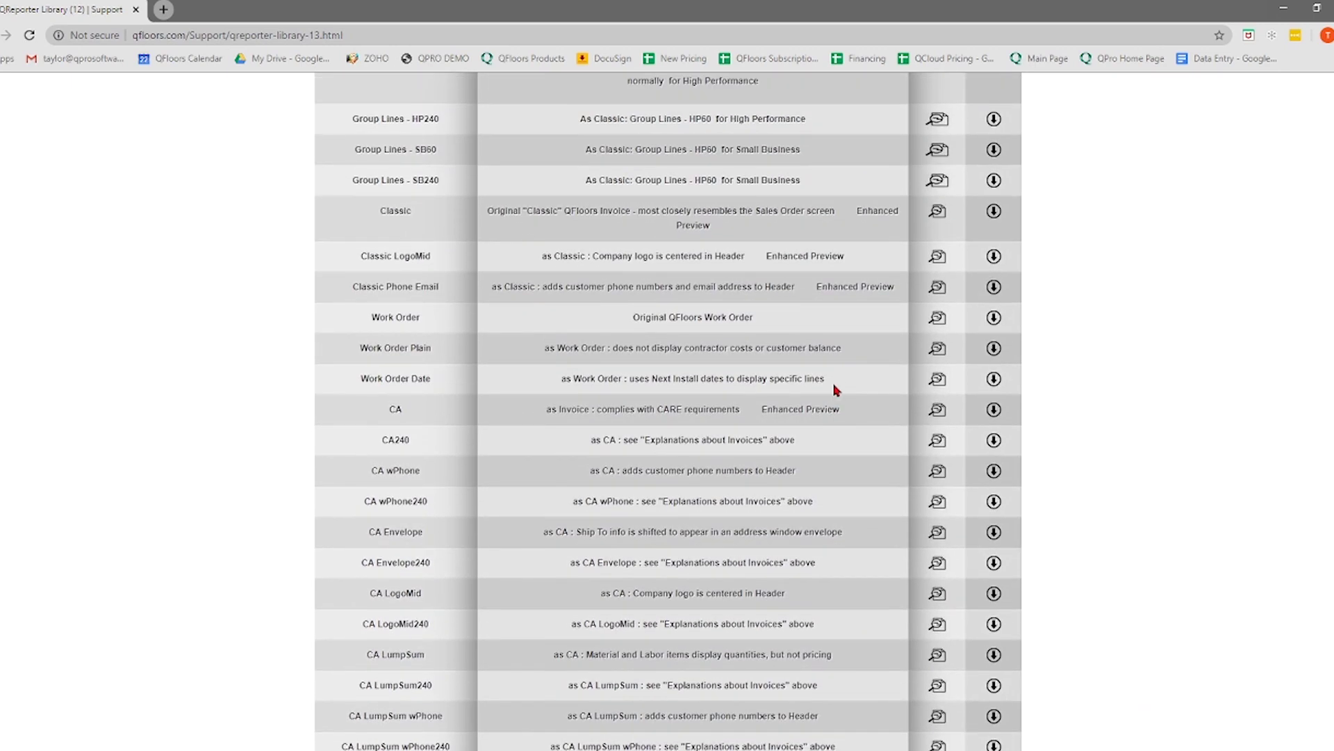
scroll(836, 389, "up", 4)
scroll(836, 390, "up", 7)
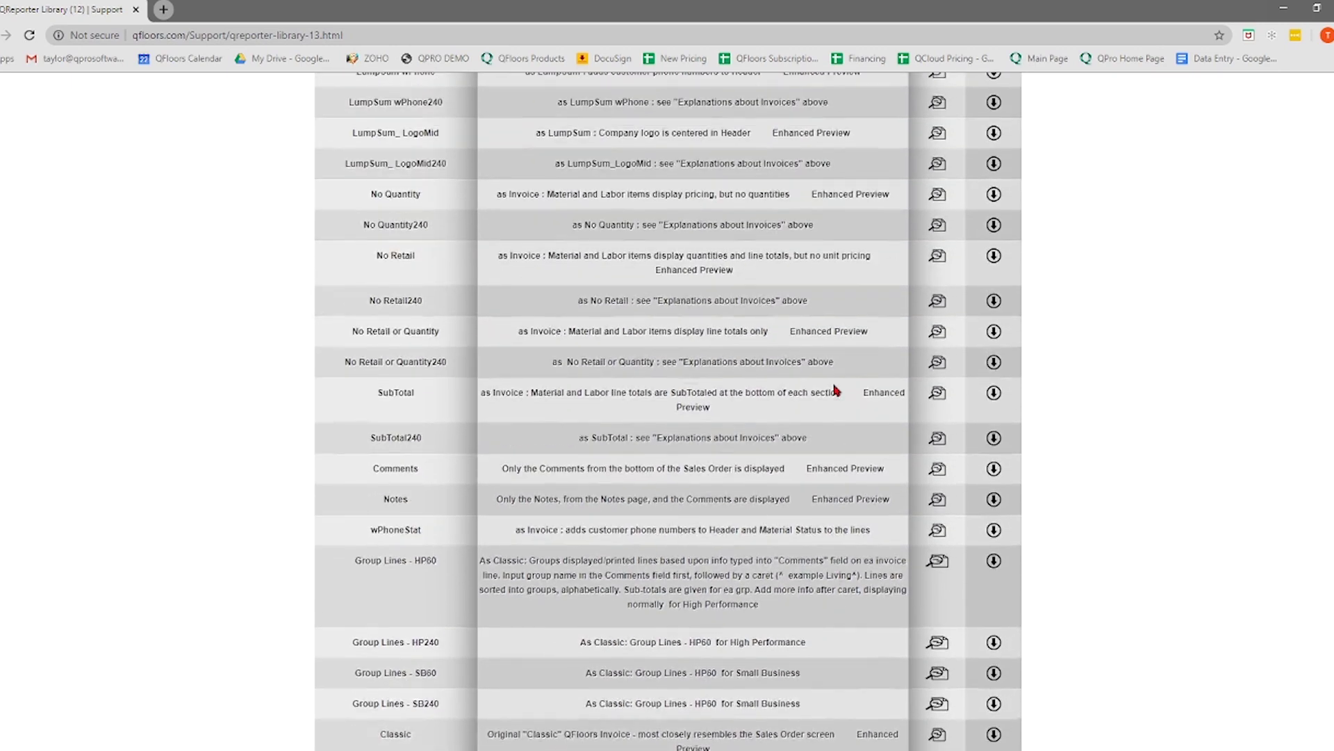
scroll(851, 340, "up", 1)
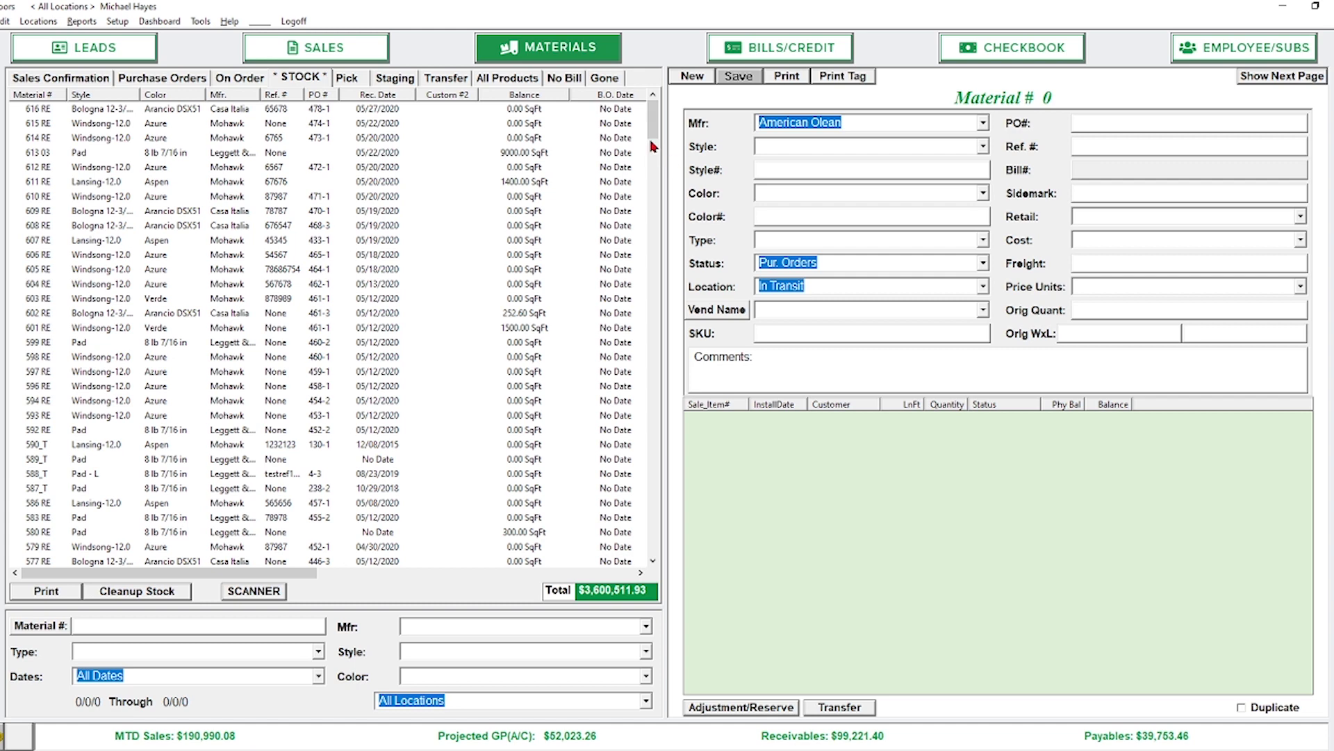
Step: Return to the Sales screen and scroll through the reopened QReporter proposal page
left_click(381, 48)
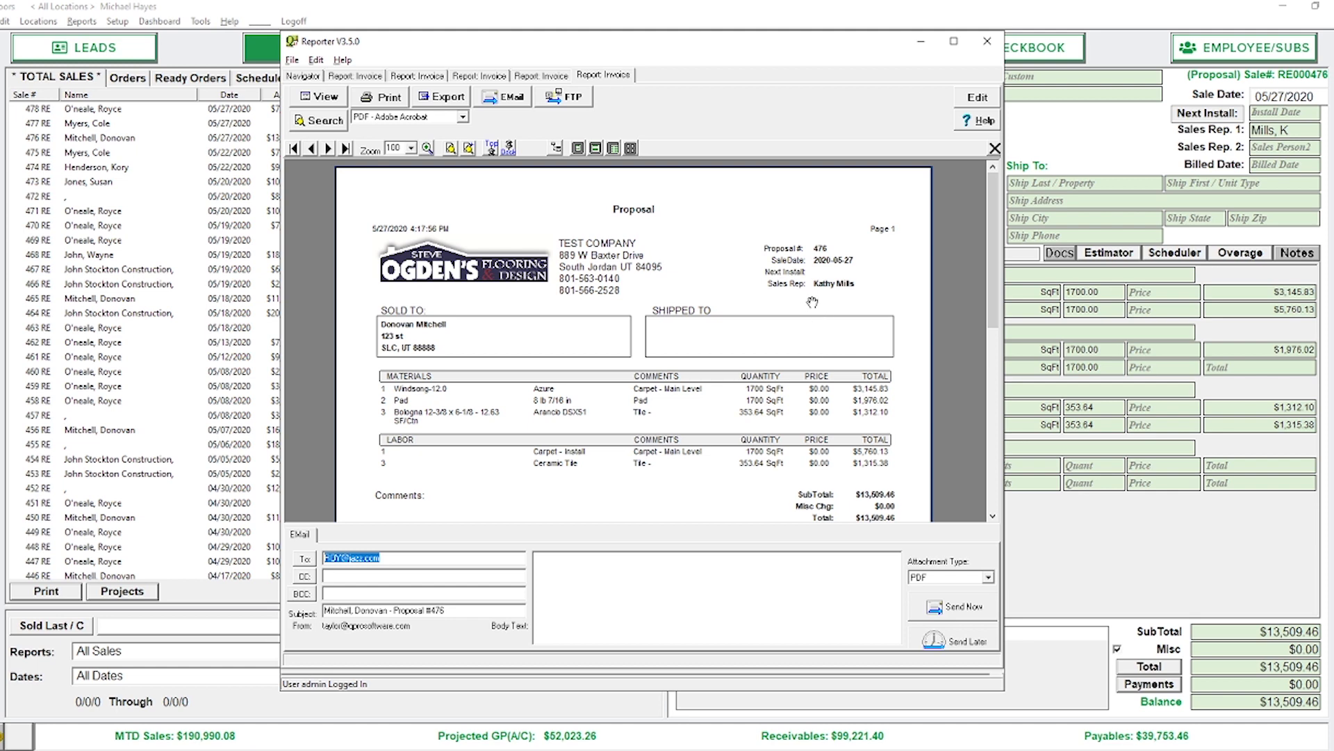
scroll(811, 322, "down", 5)
scroll(811, 324, "up", 6)
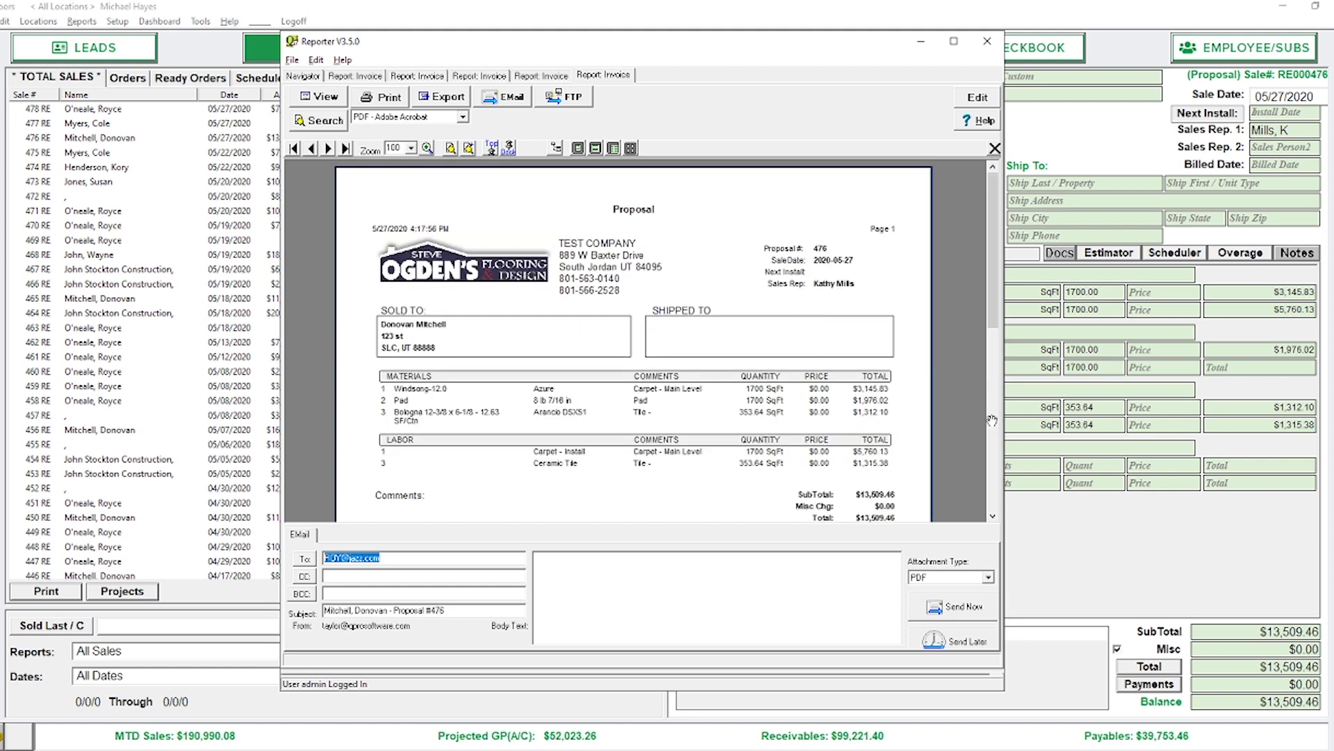